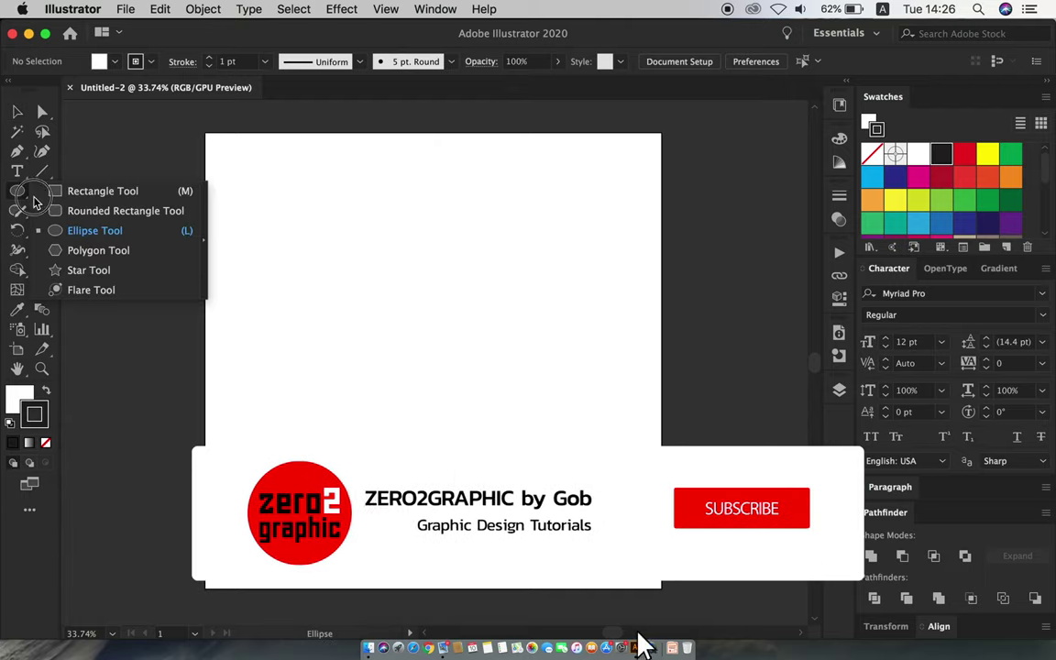
Step: Draw a 100 px square and place it at the artboard's top-left corner
left_click(91, 190)
left_click(415, 220)
type("1")
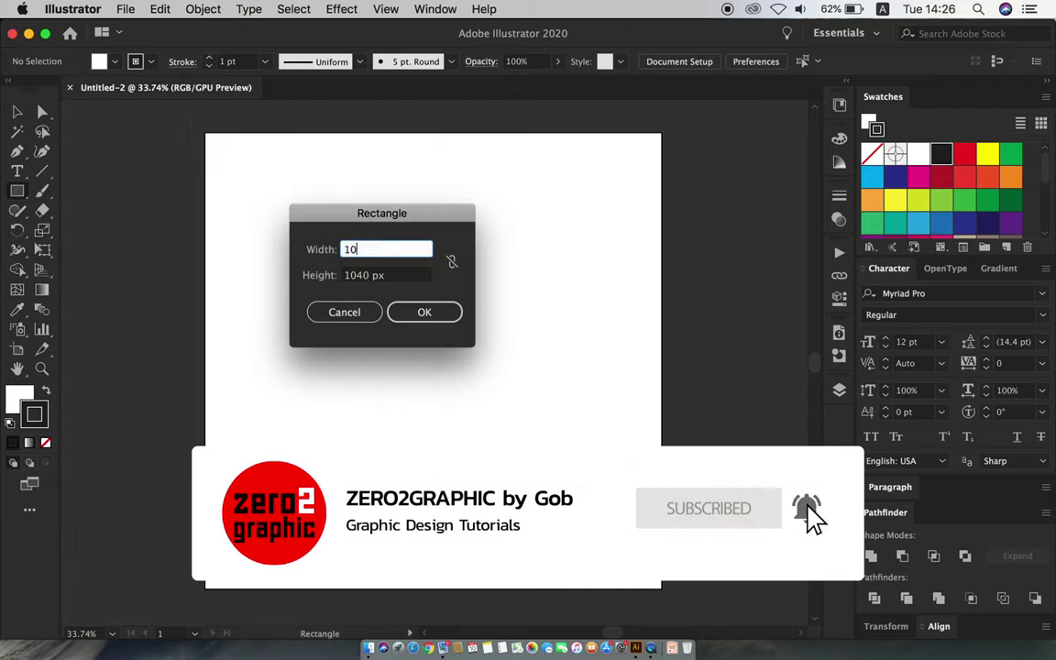
type("0")
key("Tab")
type("100")
key("Return")
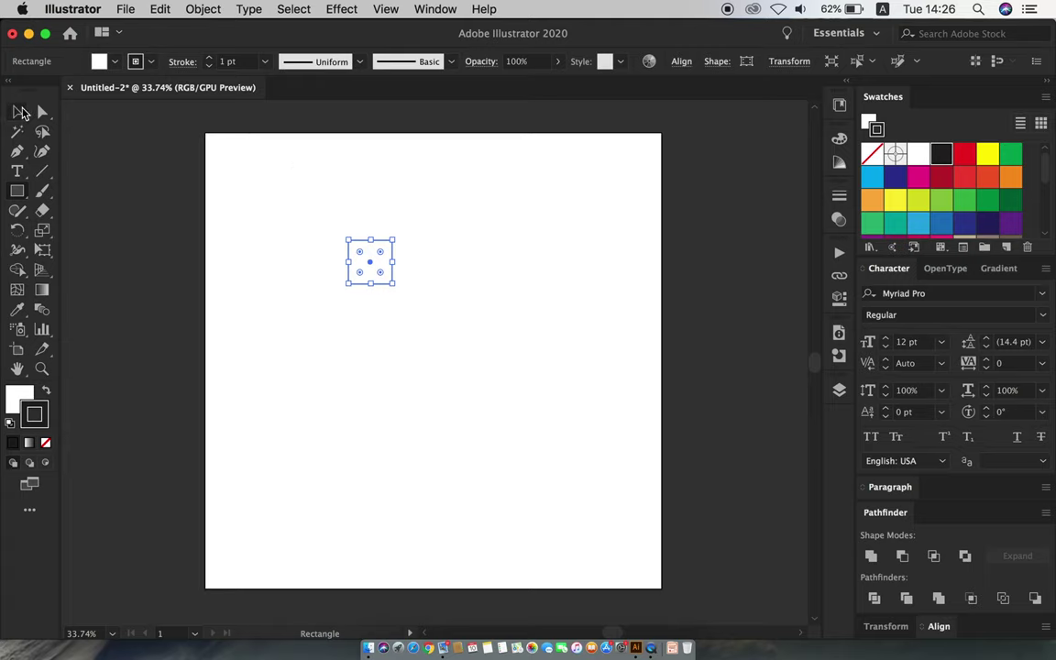
left_click_drag(370, 261, 226, 153)
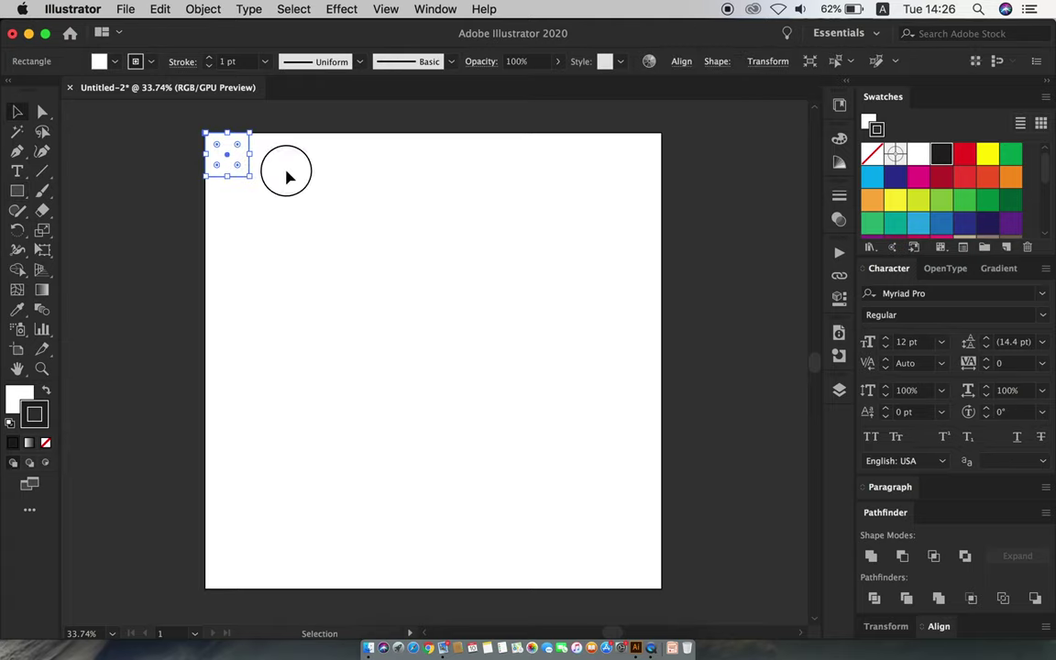
left_click(285, 172)
Step: Copy the square and place the duplicate at the artboard's bottom-right corner
left_click(220, 139)
left_click(159, 9)
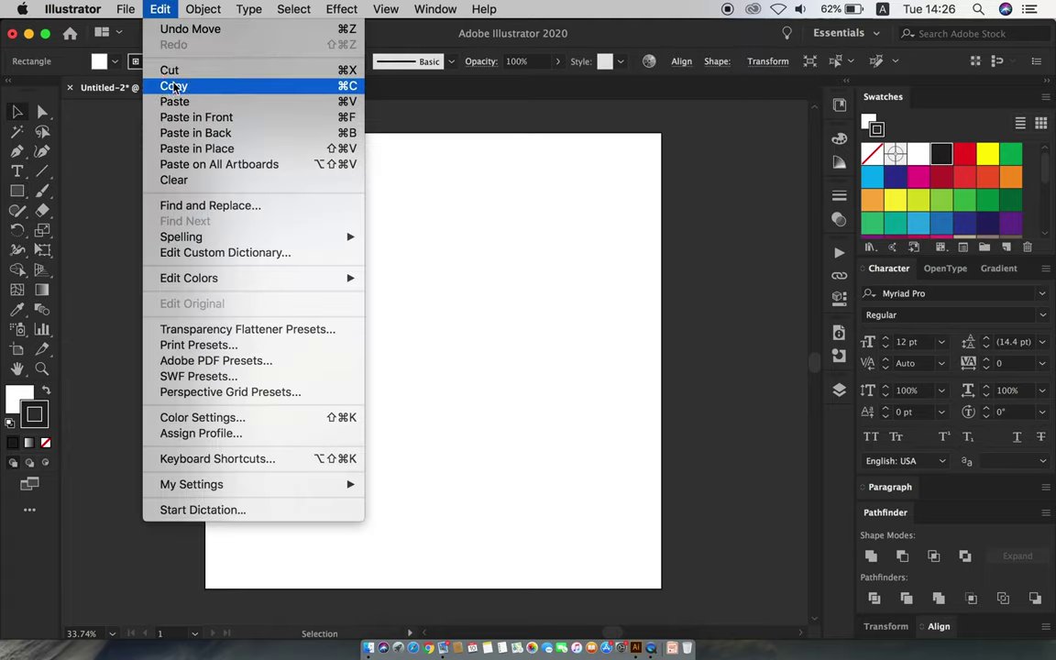
left_click(170, 85)
left_click(160, 9)
left_click(177, 103)
left_click_drag(434, 360, 638, 566)
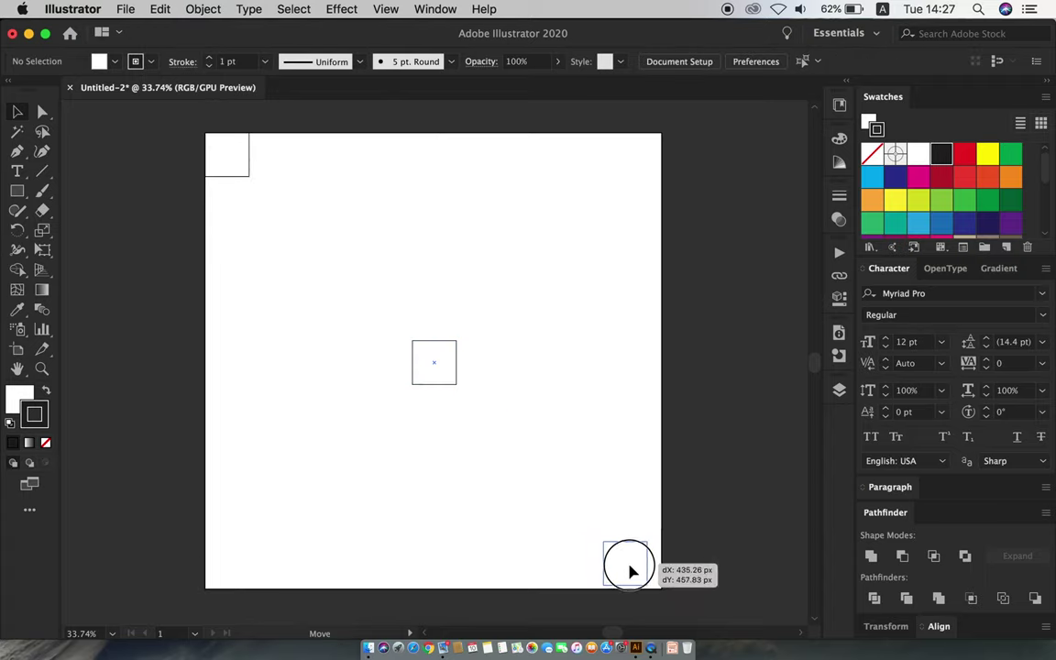
left_click(613, 513)
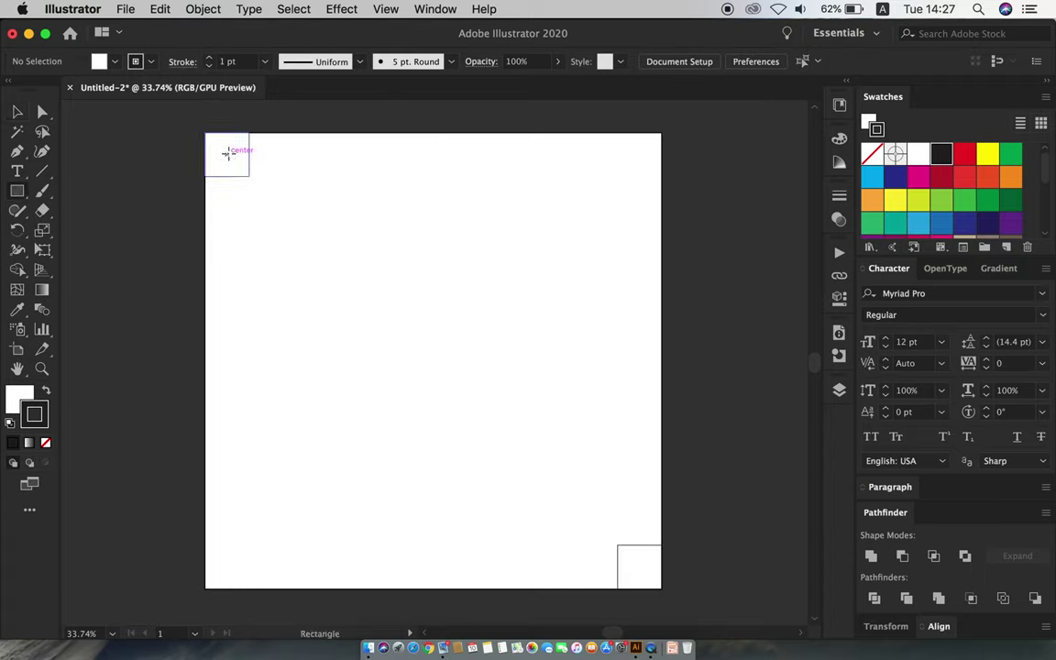
Step: Make a margin guide from a rectangle between the squares, add a vertical centre guide, delete the squares
left_click_drag(229, 153, 639, 567)
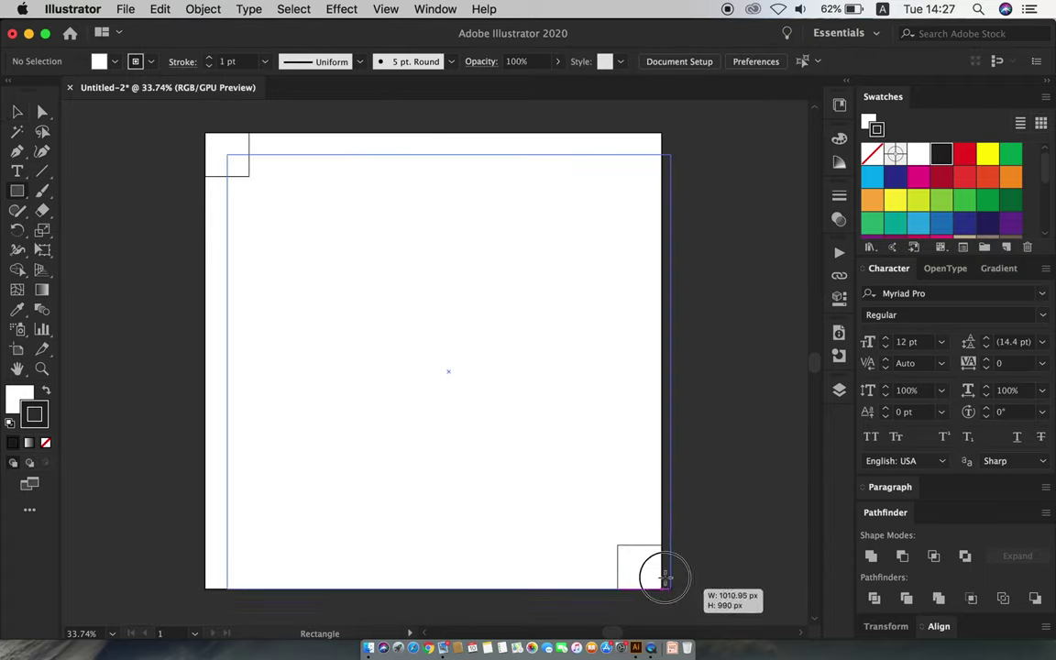
left_click(388, 11)
left_click(617, 549)
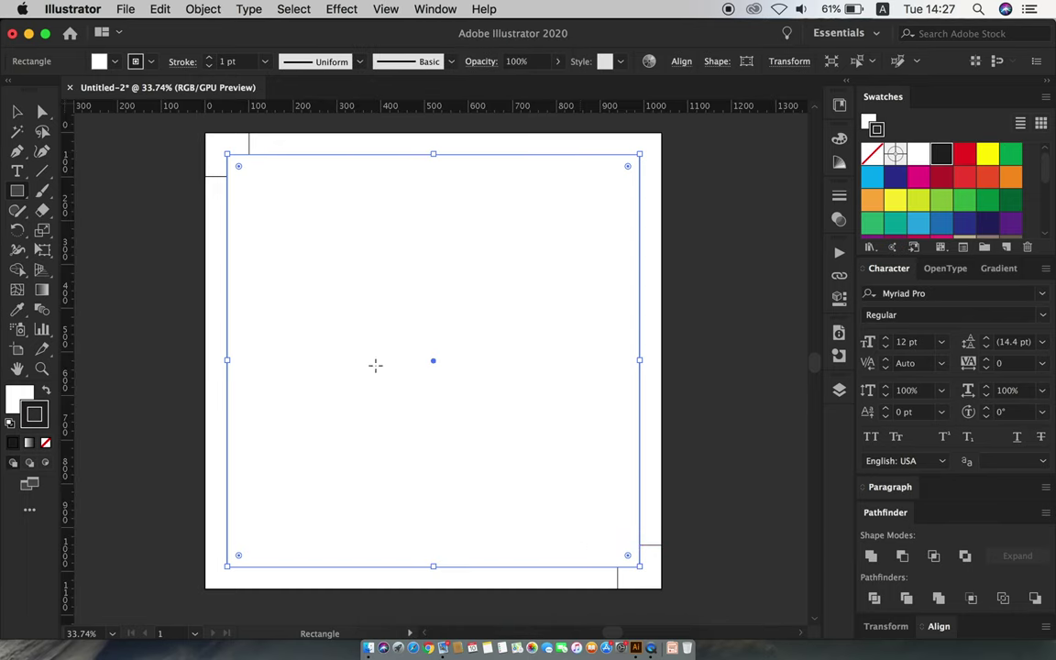
left_click_drag(70, 298, 433, 360)
right_click(346, 217)
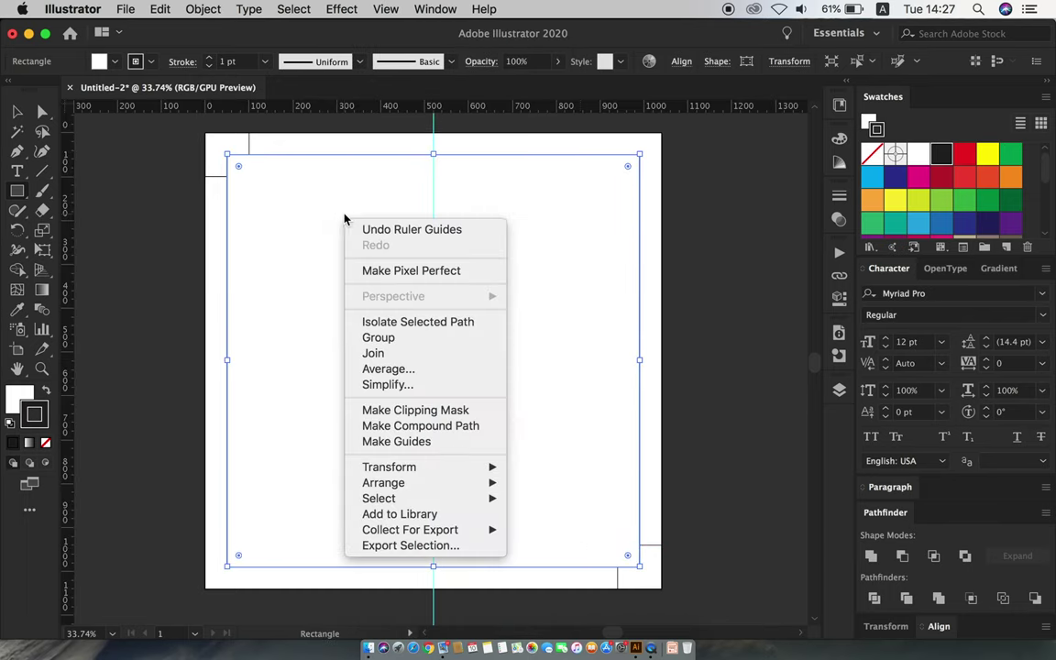
left_click(388, 441)
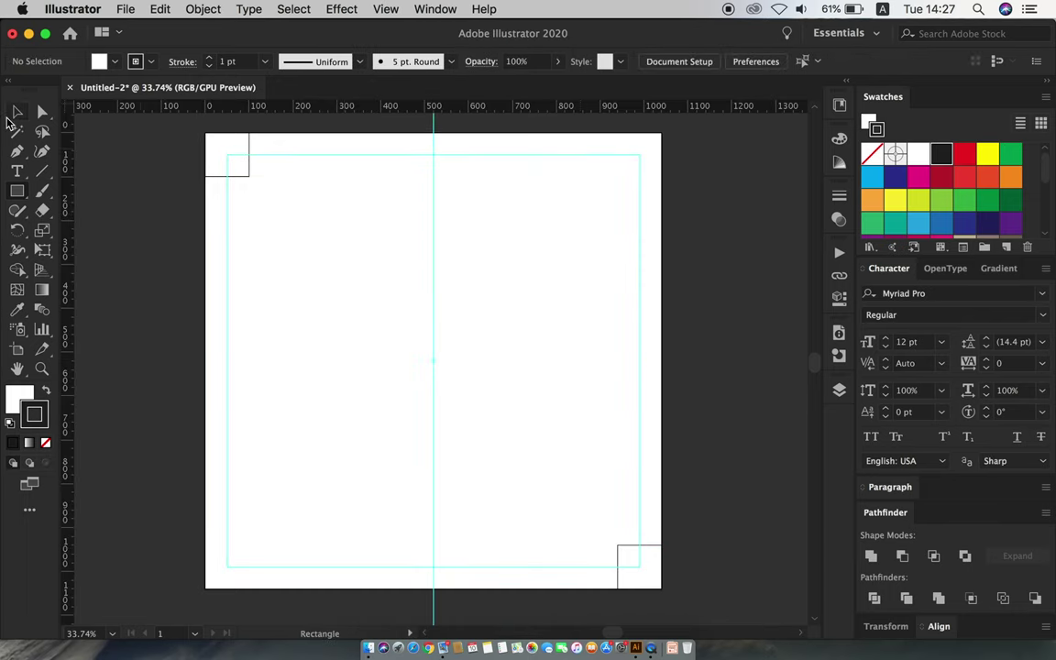
left_click(697, 558)
Step: Add a centre-aligned BIG headline in Impact, enlarged and centred on the guide
left_click(16, 170)
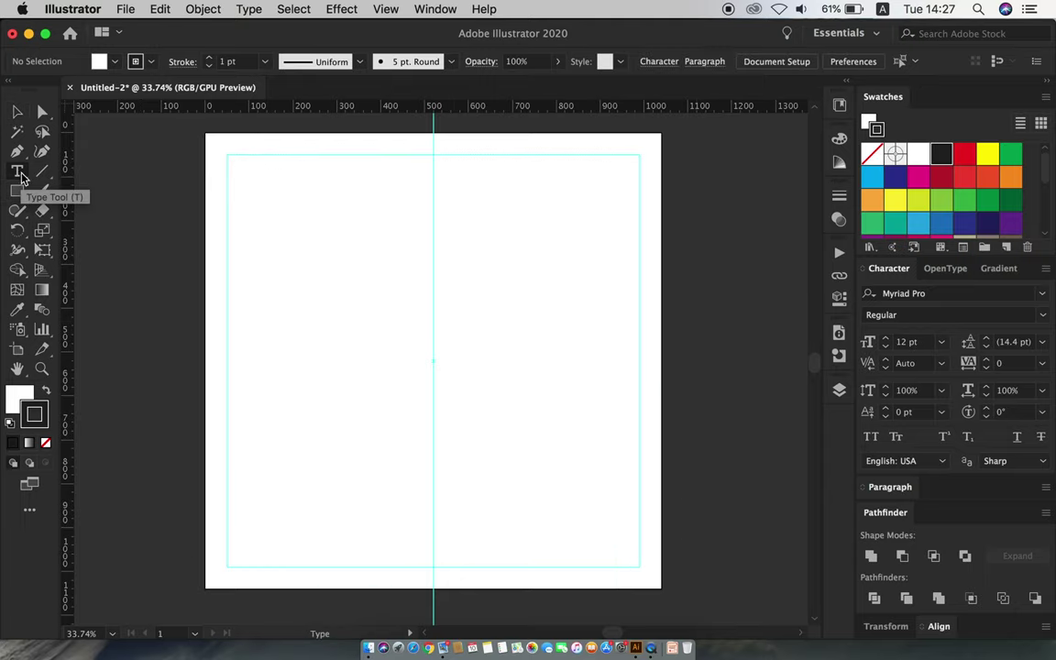
left_click(313, 243)
left_click(1041, 295)
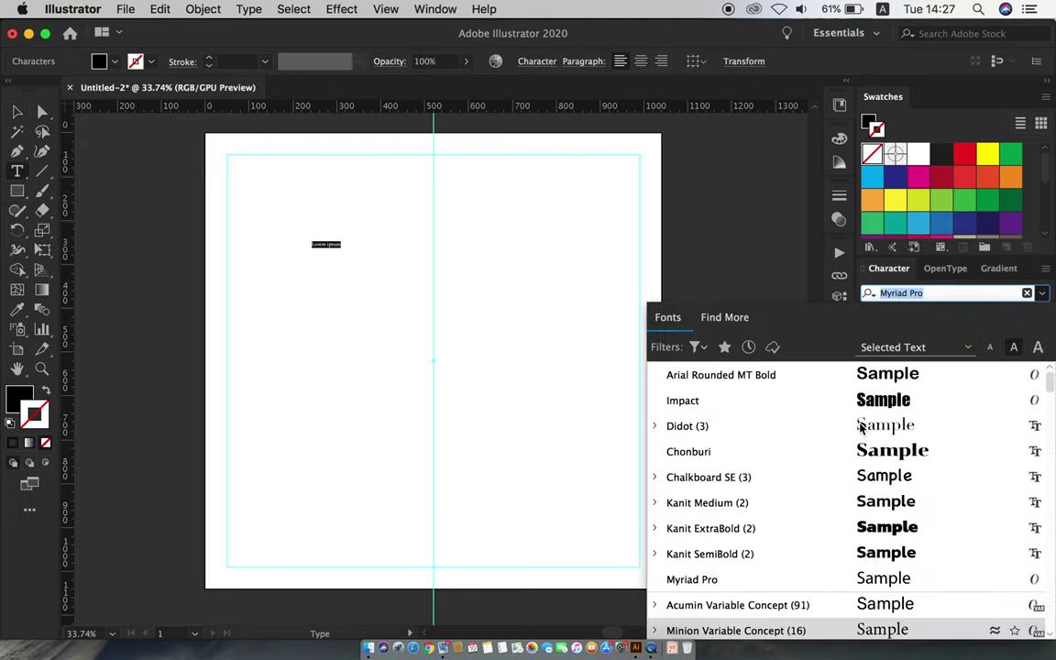
left_click(872, 404)
key("Escape")
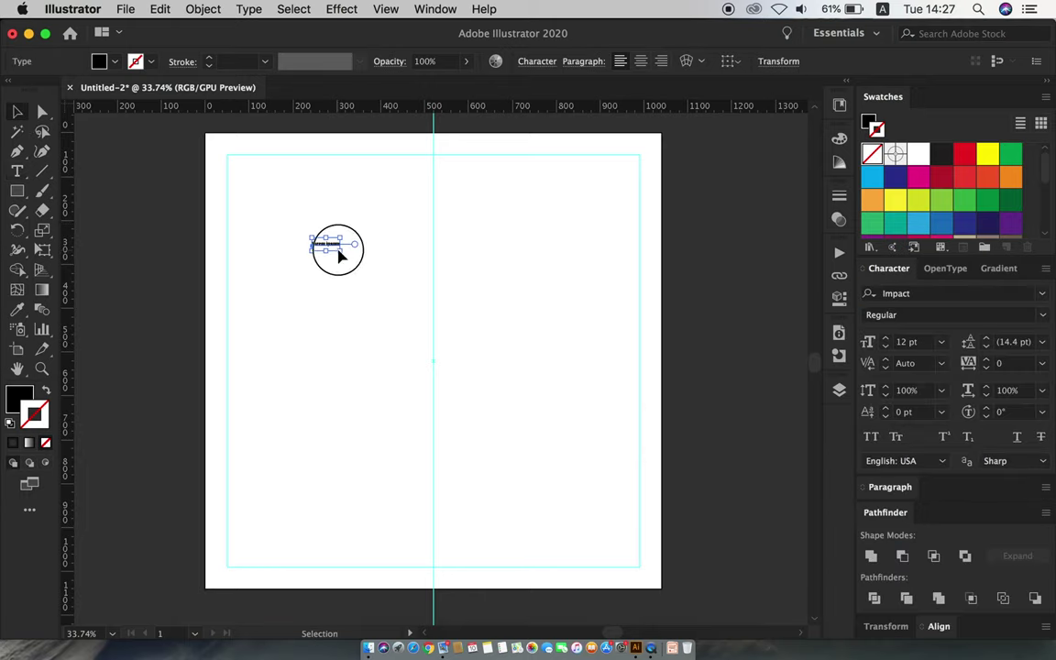
double_click(386, 261)
key("super+a")
type("B")
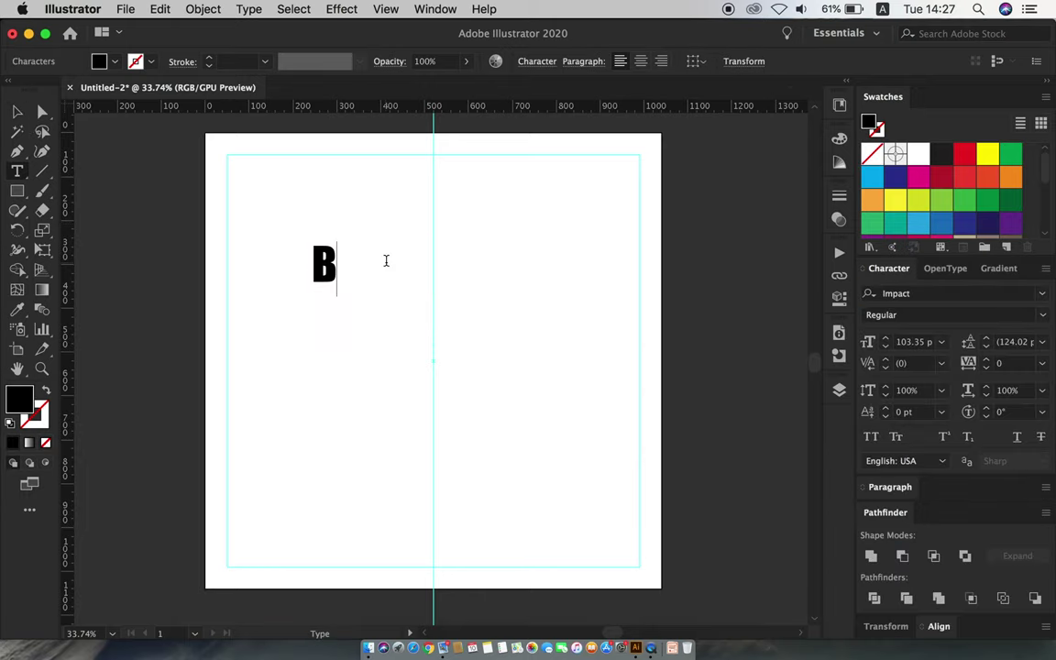
left_click(17, 111)
left_click(641, 62)
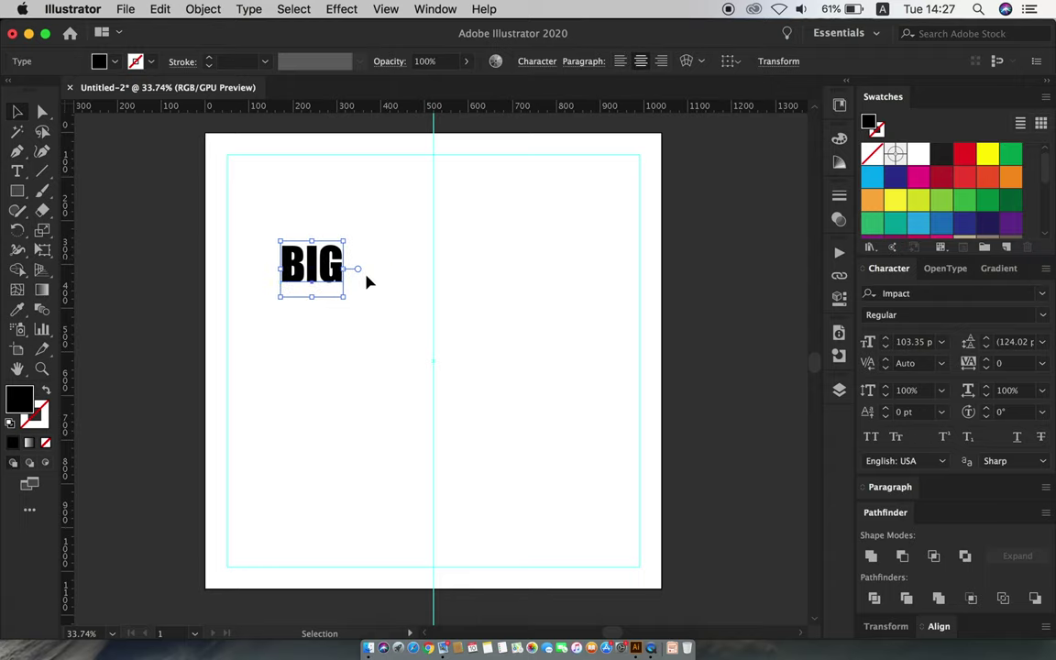
mouse_move(328, 289)
left_mouse_down()
mouse_move(447, 266)
mouse_move(451, 403)
left_mouse_up()
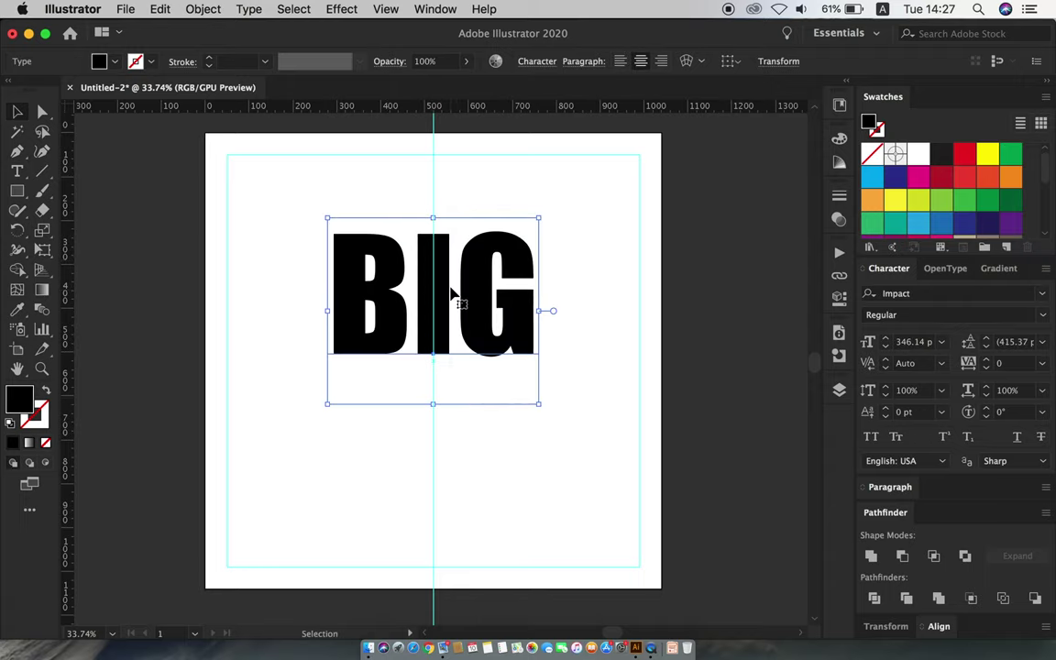
Step: Duplicate BIG near the artboard bottom, shrink it, and retype it as 'ORDER NOW!'
left_click(160, 9)
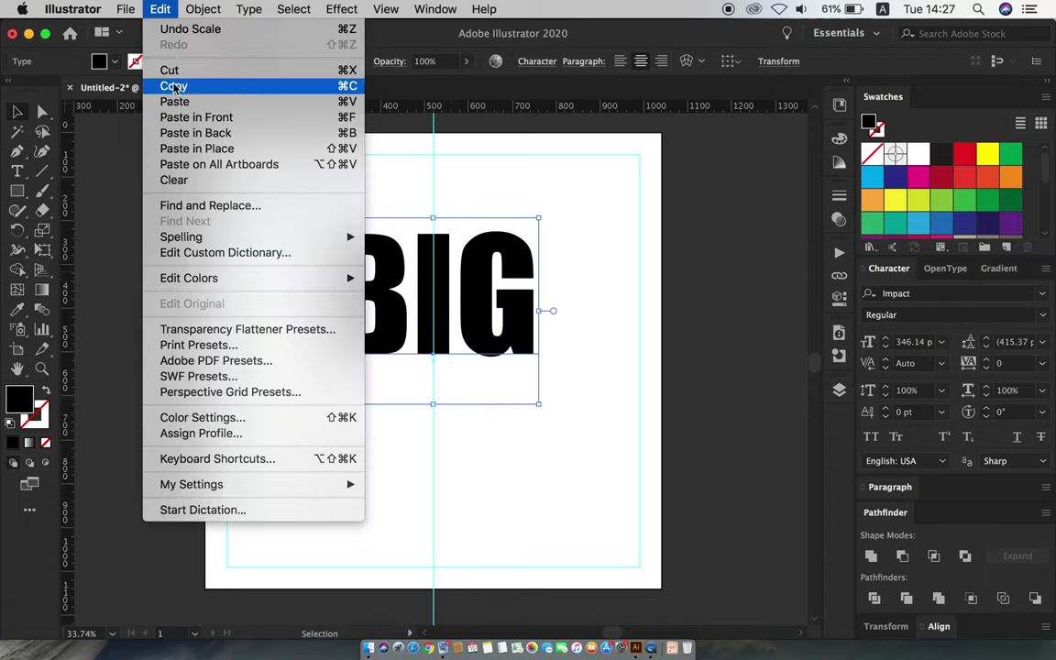
left_click(163, 84)
left_click(160, 9)
left_click(156, 100)
left_click_drag(516, 392, 499, 509)
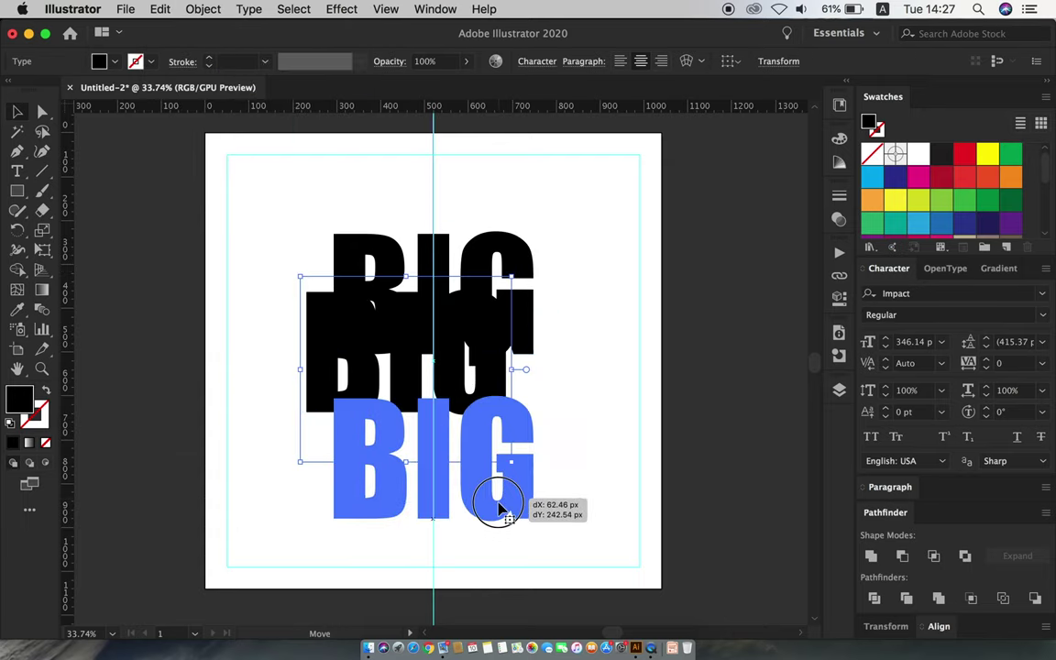
left_click_drag(435, 394, 458, 522)
double_click(461, 524)
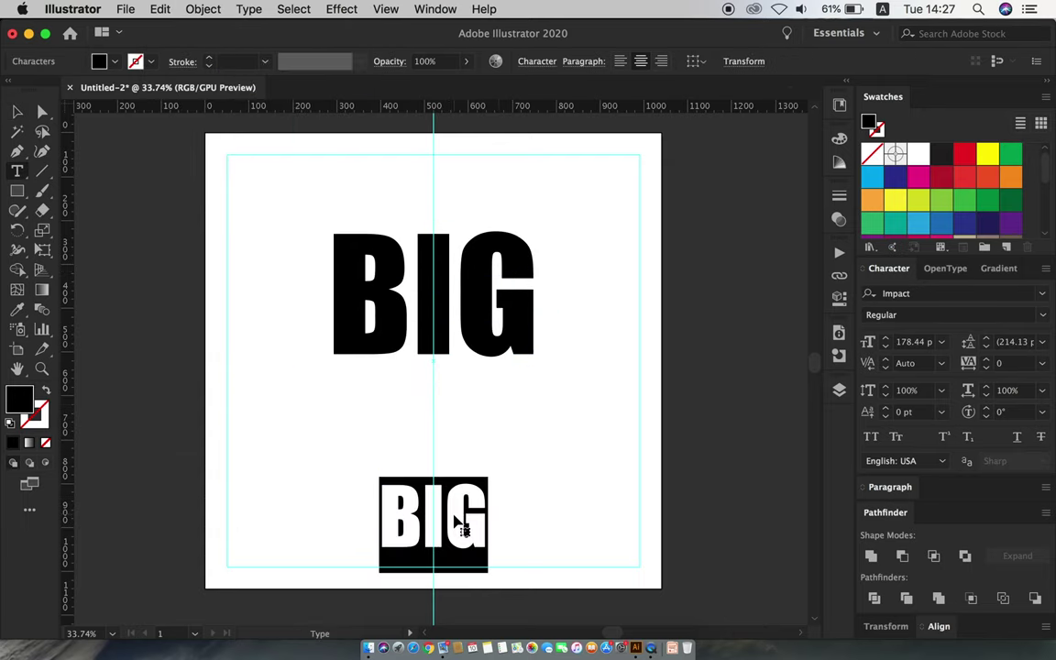
type("ORDER ")
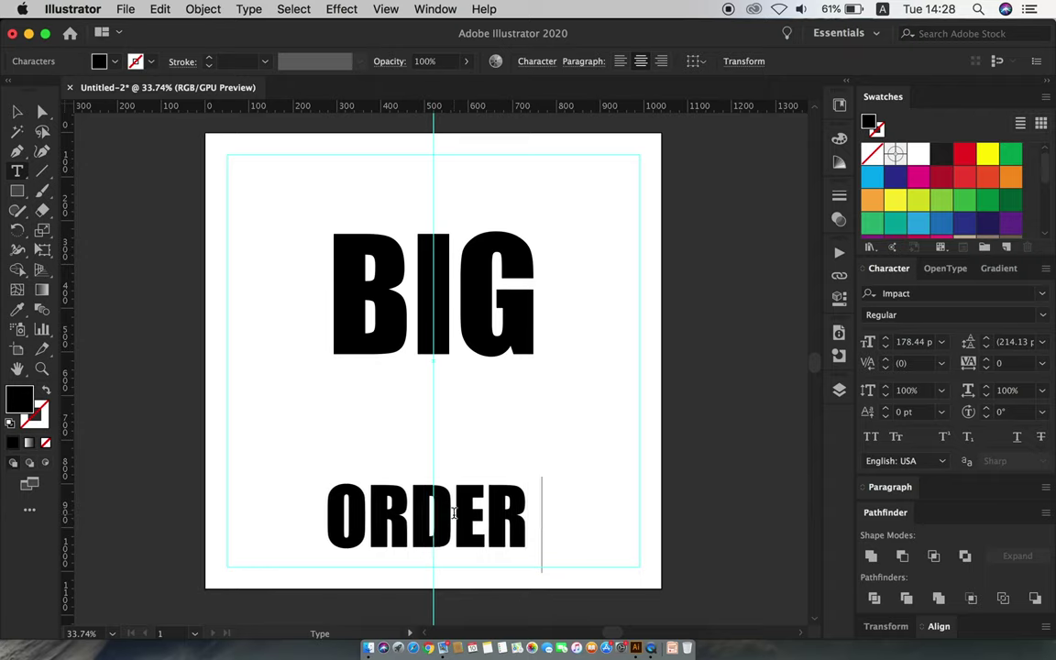
type("NOW!")
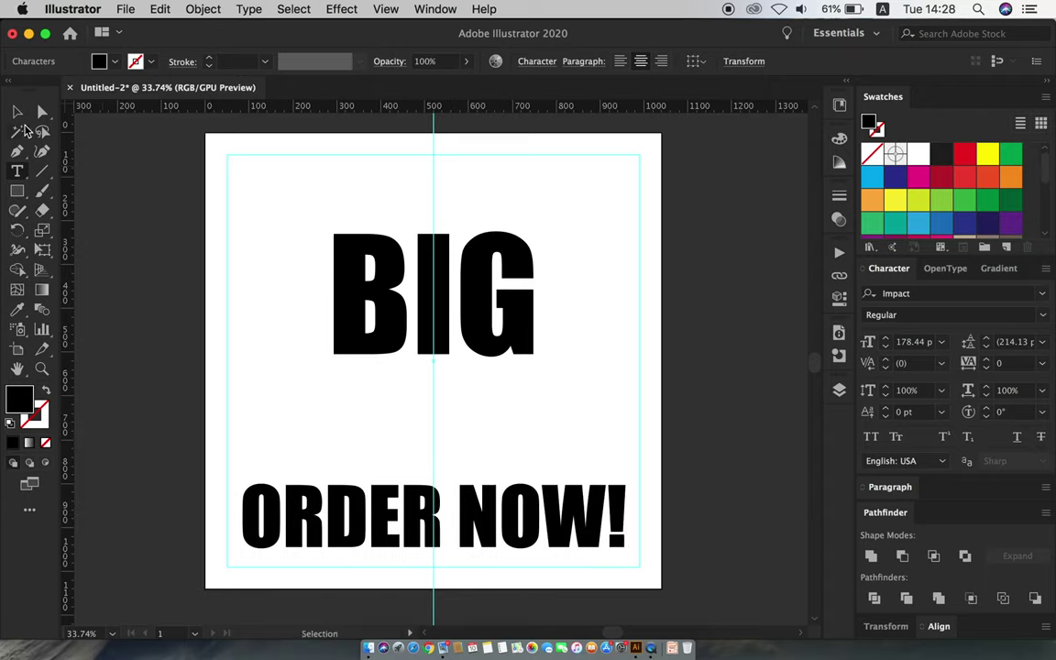
key("Escape")
Step: Shrink ORDER NOW!, move it lower, and convert it to outlines
mouse_move(435, 478)
left_mouse_down()
mouse_move(435, 518)
mouse_move(456, 560)
left_mouse_up()
right_click(471, 536)
left_click(532, 419)
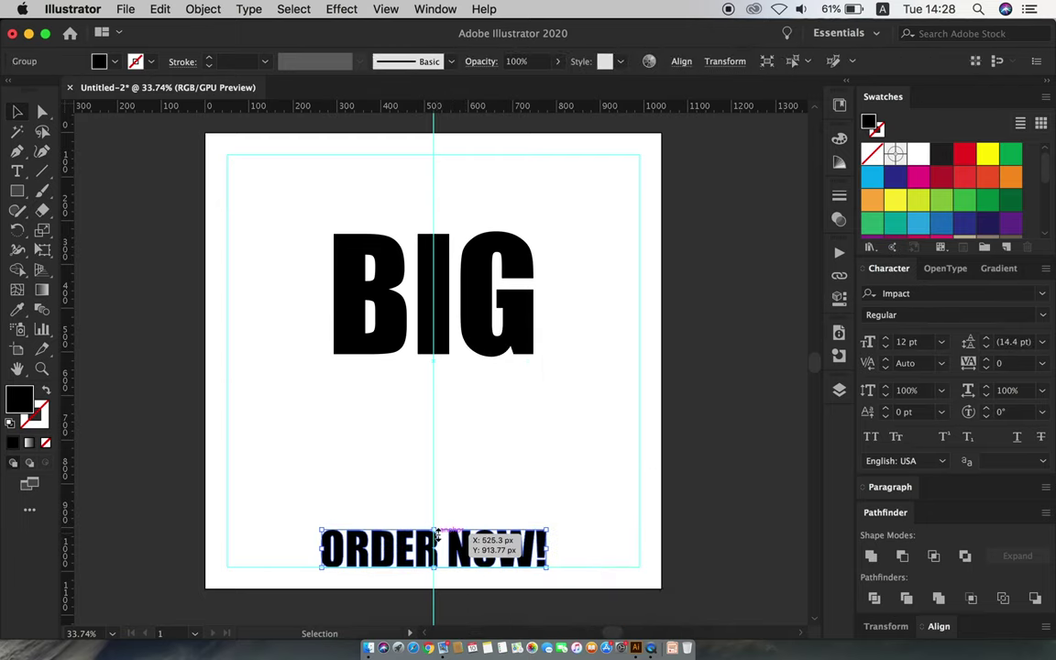
left_click(483, 497)
Step: Convert BIG to outlines, stretch it to the margin width, and move it to the top margin
left_click(473, 323)
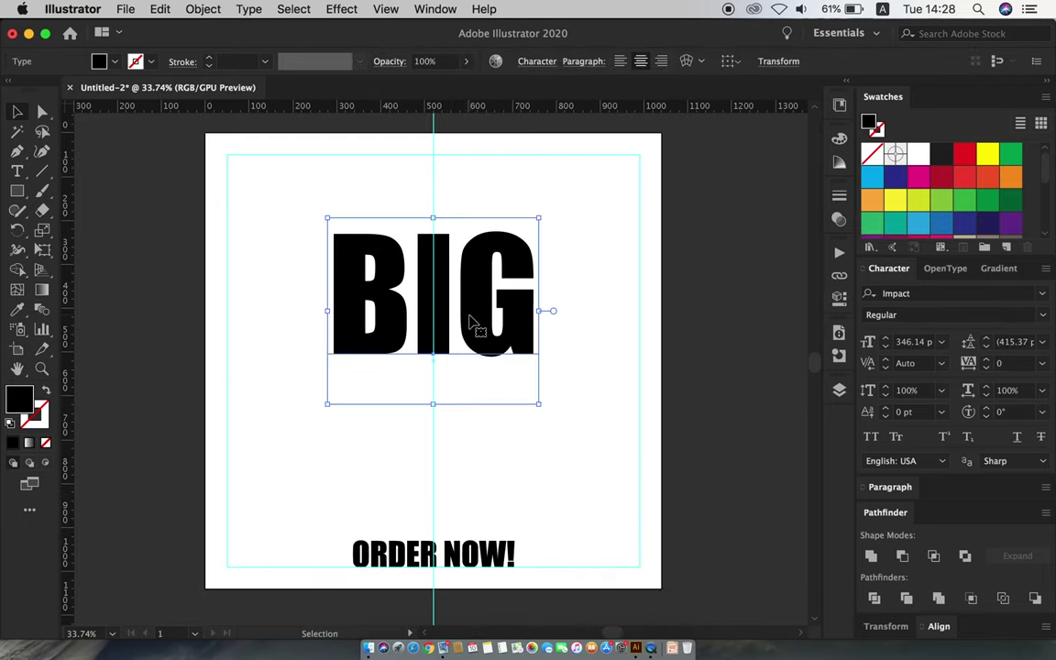
right_click(452, 259)
left_click(484, 367)
left_click_drag(540, 292, 641, 291)
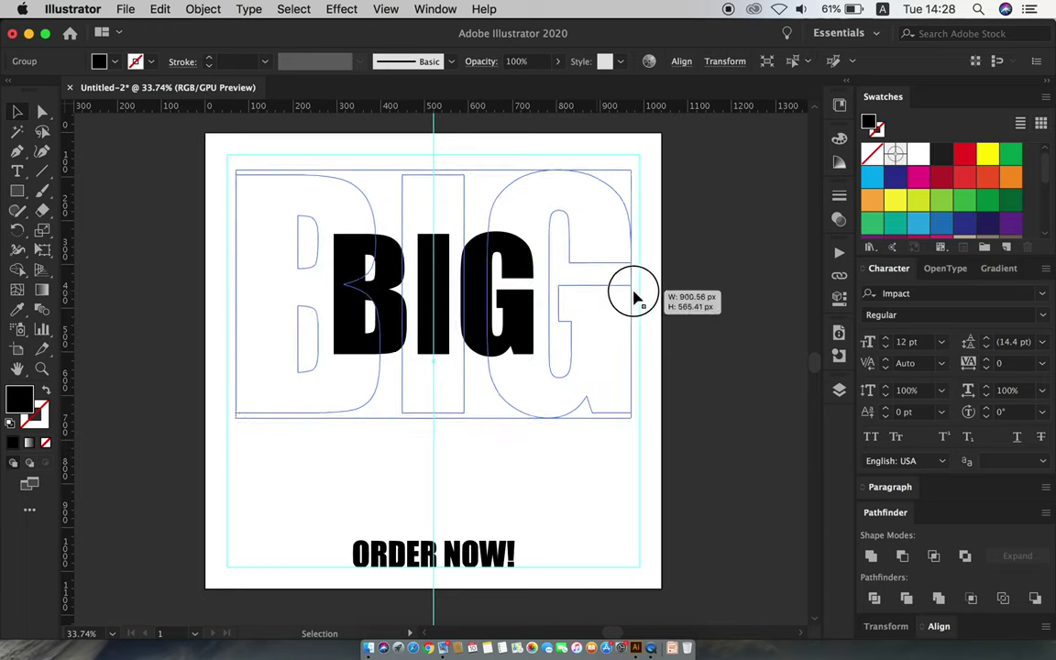
left_click_drag(455, 199, 455, 192)
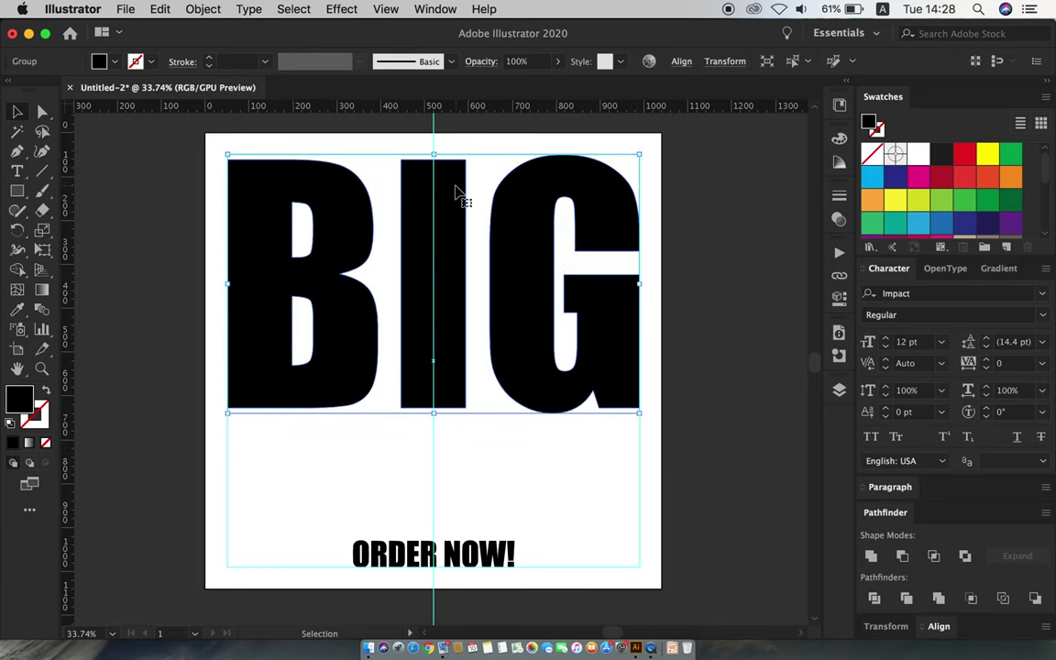
left_click(724, 280)
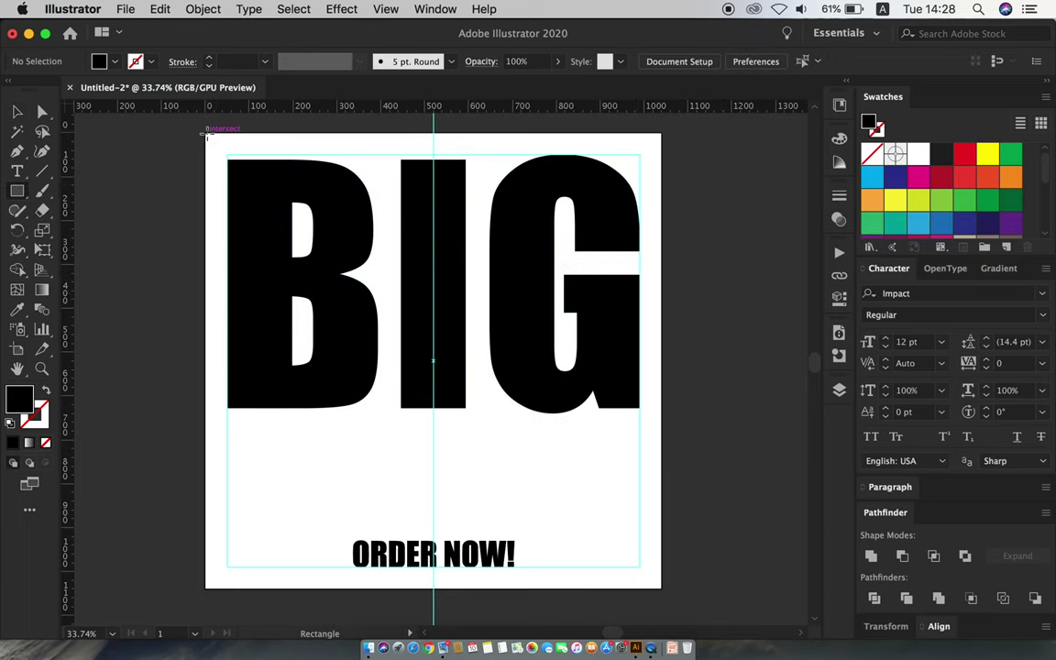
Step: Cover the artboard with a black rectangle, send it to the back, and lock it
left_click_drag(205, 133, 661, 588)
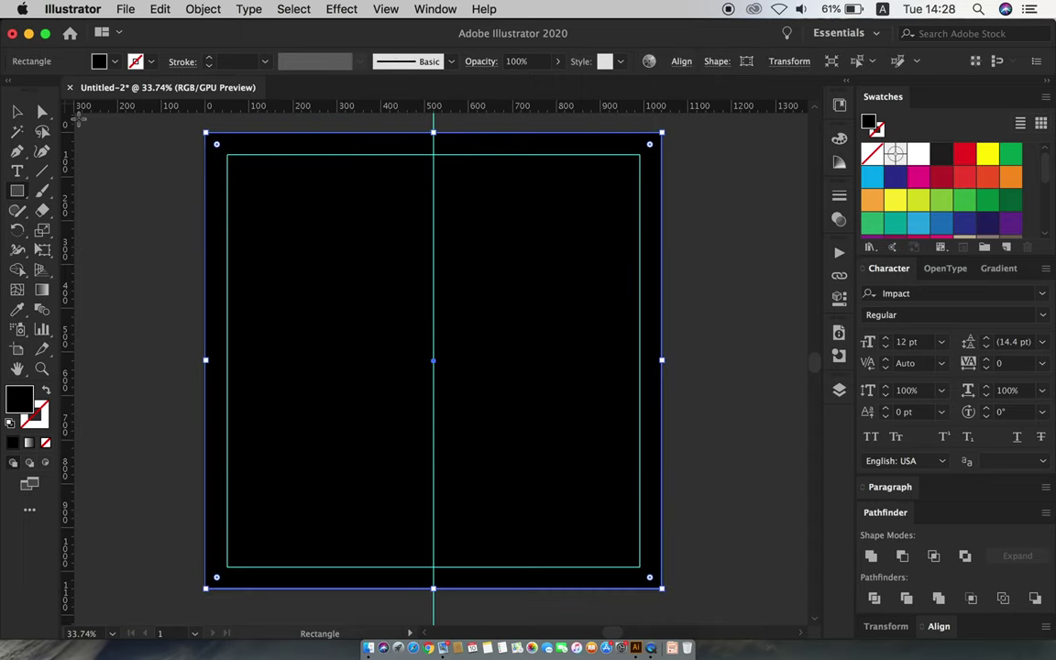
left_click(870, 246)
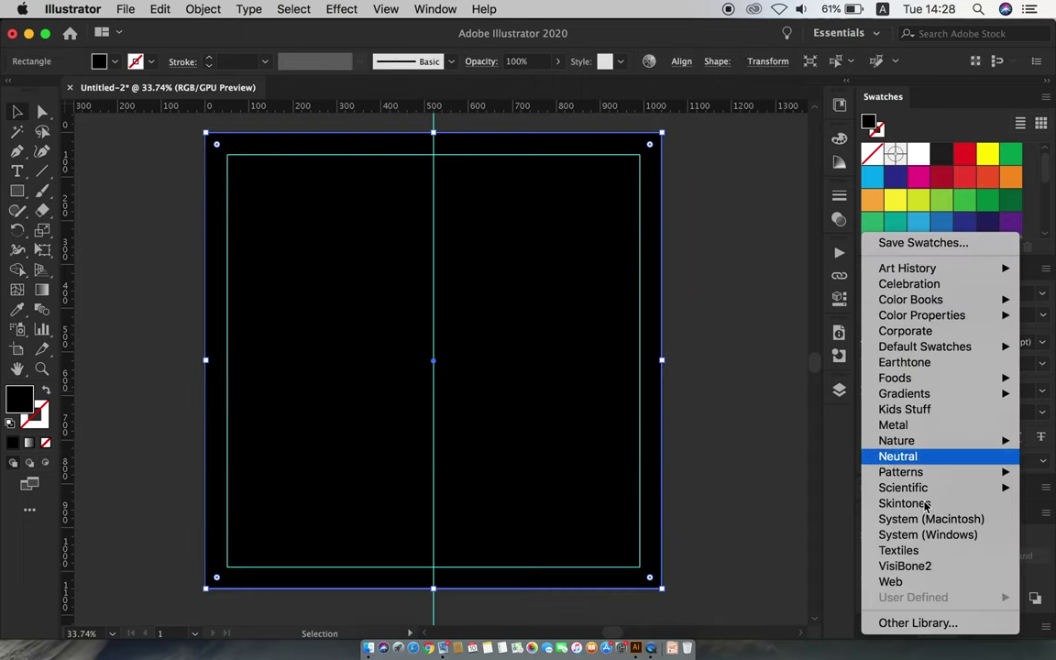
left_click(886, 580)
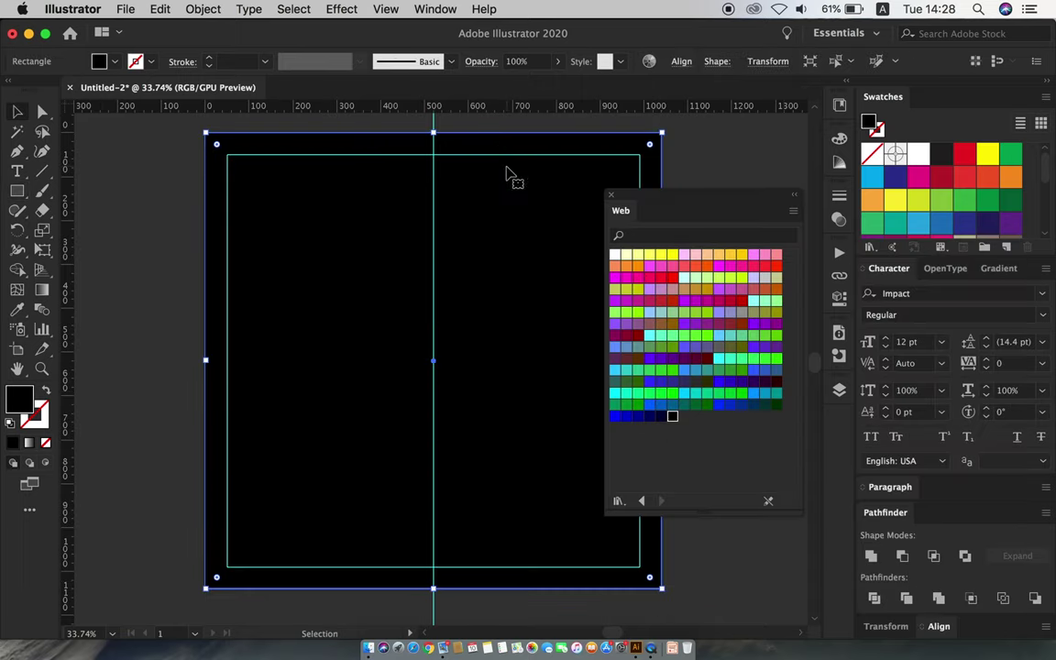
right_click(472, 188)
mouse_move(508, 448)
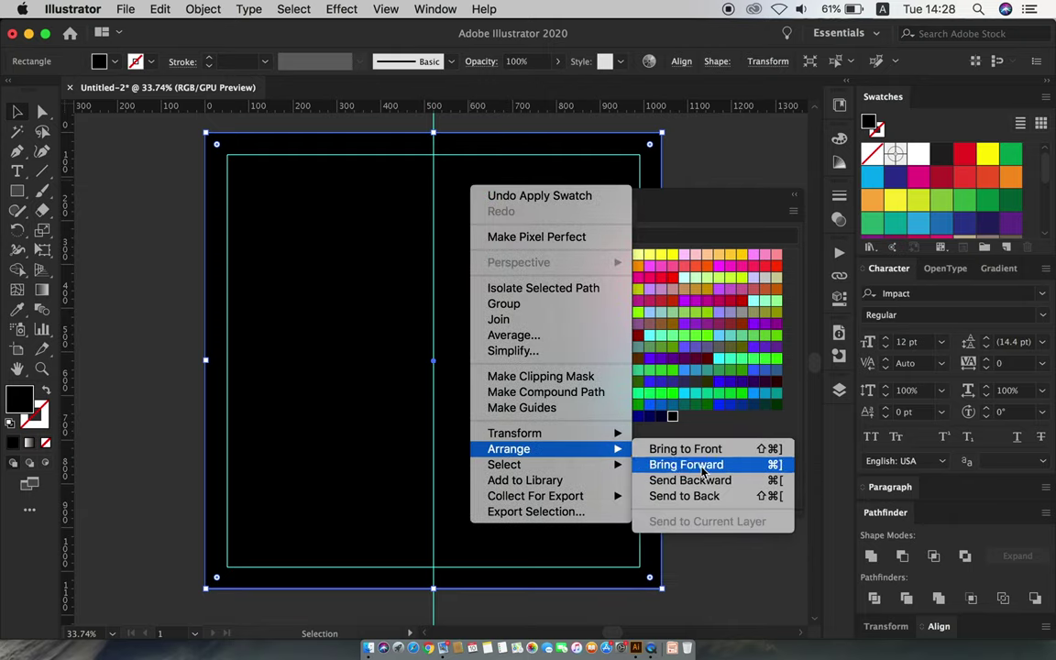
left_click(684, 496)
left_click(202, 9)
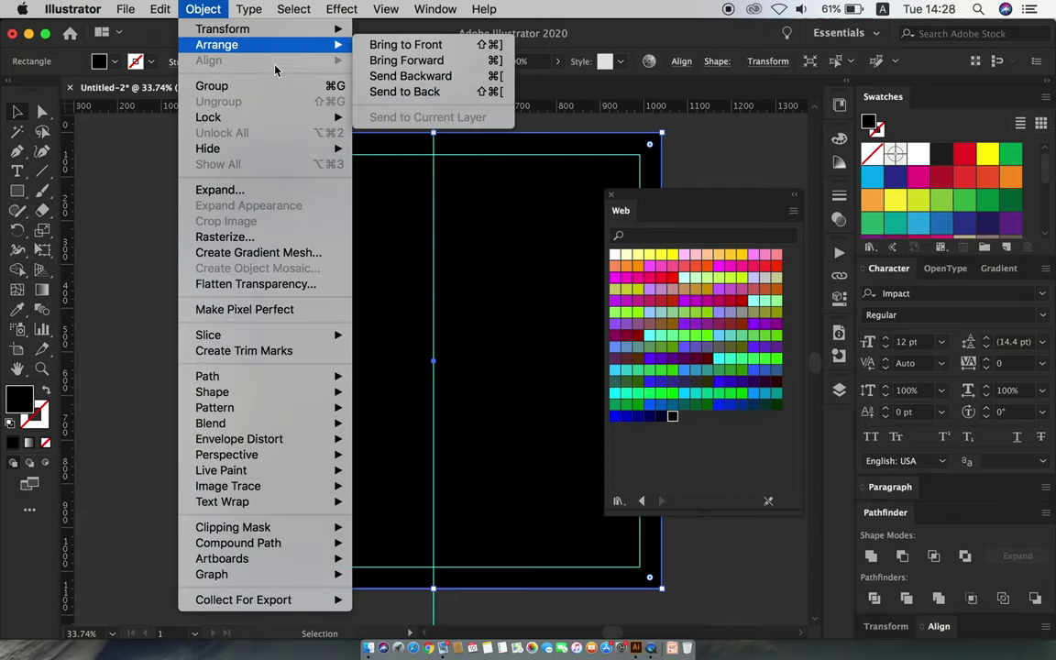
mouse_move(208, 117)
left_click(371, 117)
Step: Fill the BIG and ORDER NOW! lettering with yellow from the Web swatches
left_click_drag(566, 579, 629, 447)
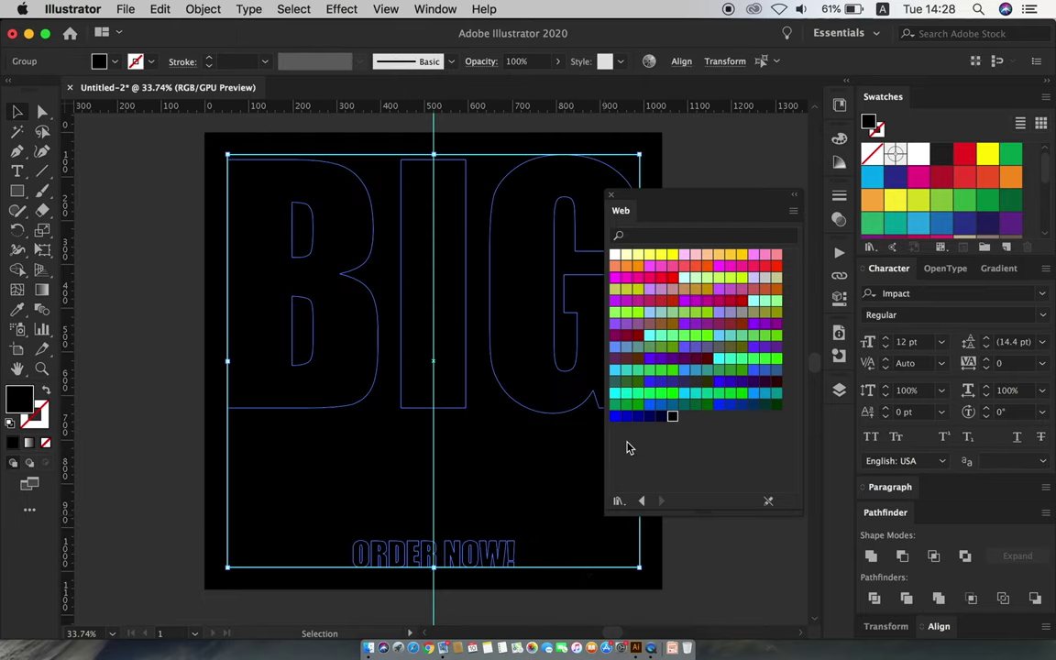
left_click(741, 255)
left_click(611, 196)
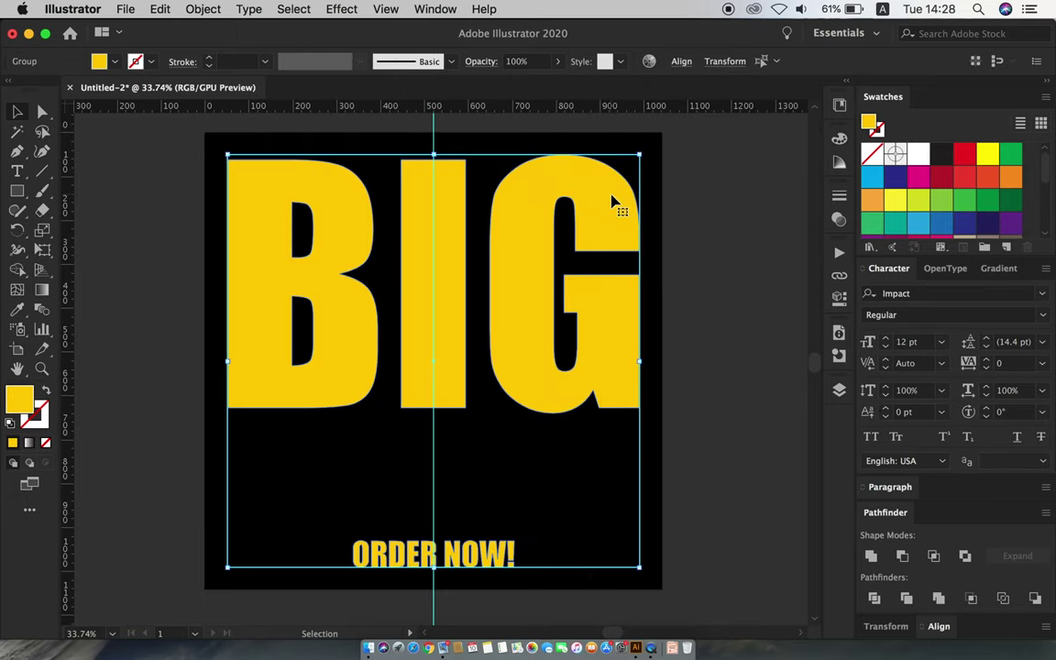
left_click(713, 305)
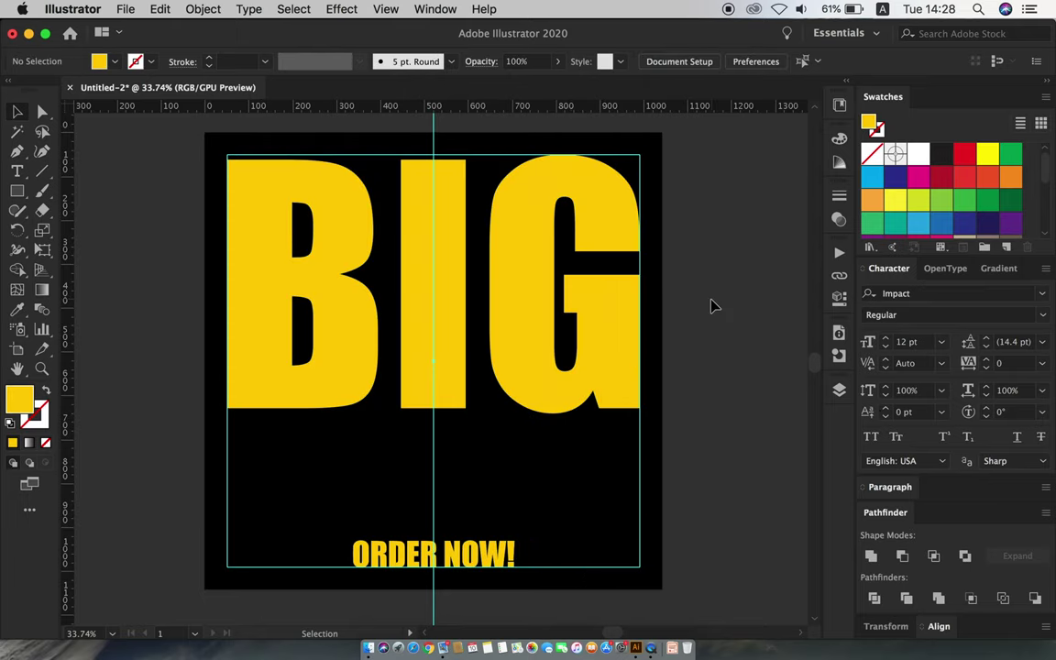
left_click(125, 9)
Step: Place the burger PNG and enlarge it over BIG's lower half, above ORDER NOW!
left_click(220, 252)
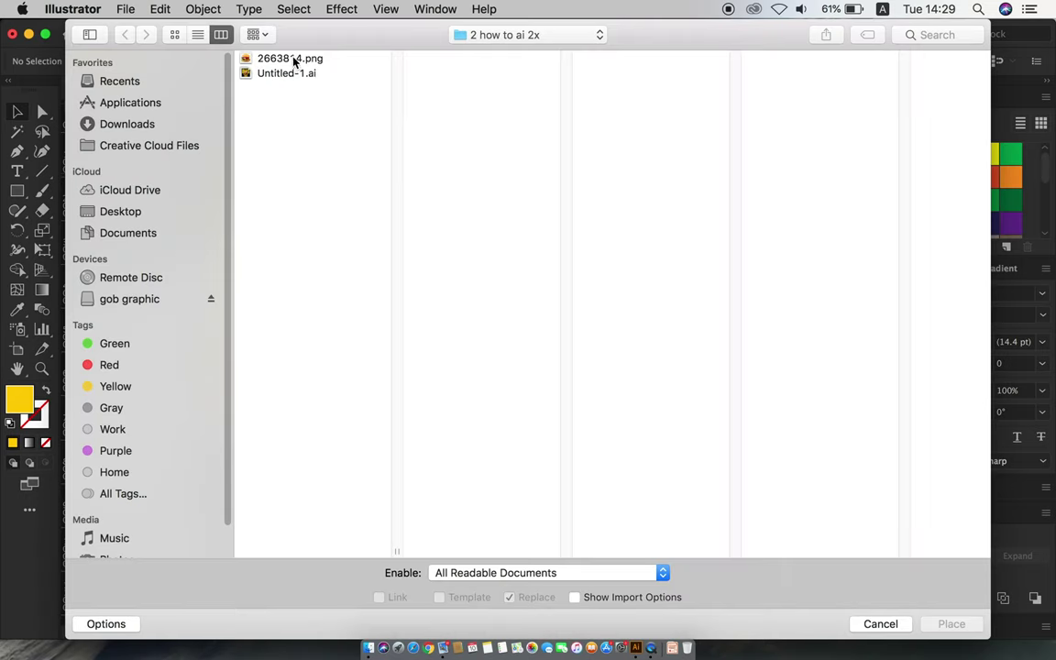
left_click(294, 61)
left_click(951, 624)
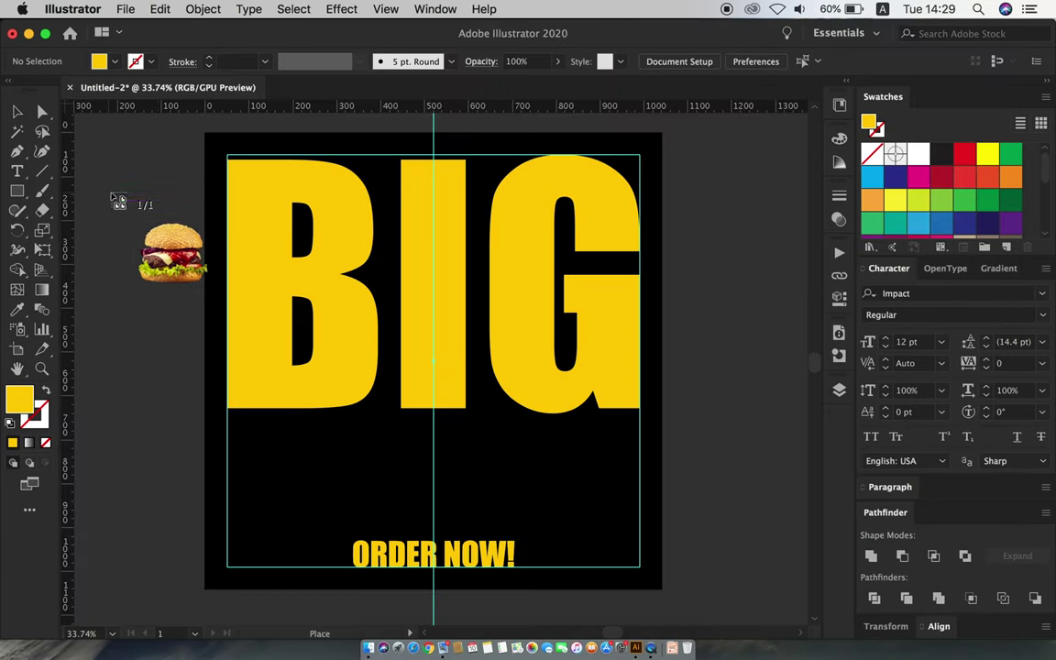
left_click(115, 202)
mouse_move(349, 207)
left_mouse_down()
mouse_move(341, 319)
mouse_move(385, 387)
mouse_move(478, 344)
left_mouse_up()
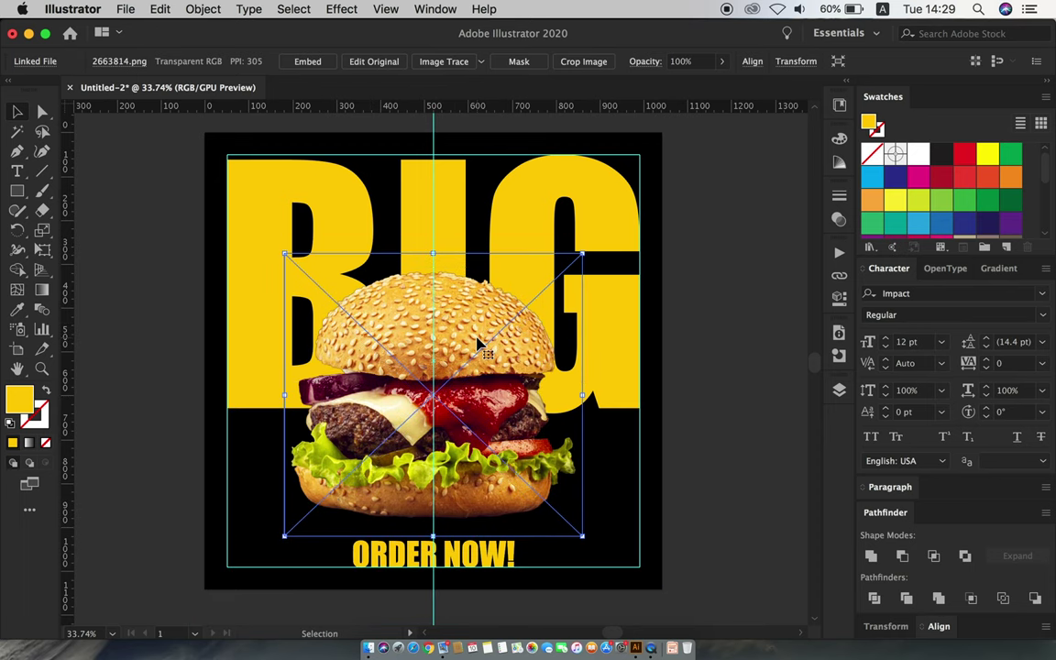
key("shift+Down")
left_click_drag(433, 256, 438, 218)
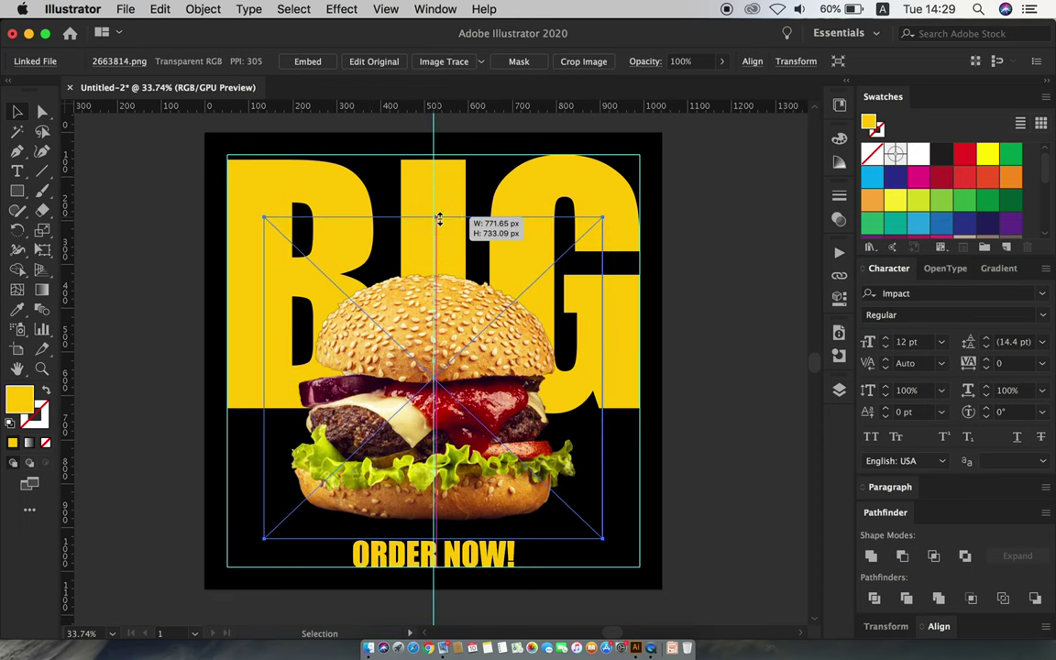
key("shift+Down")
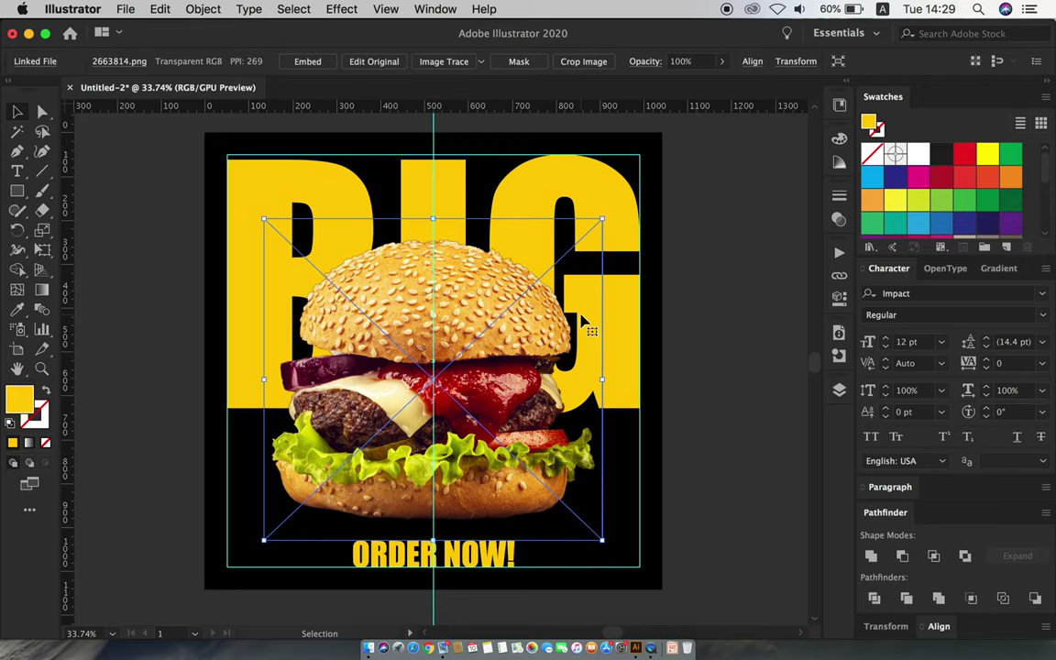
left_click(701, 378)
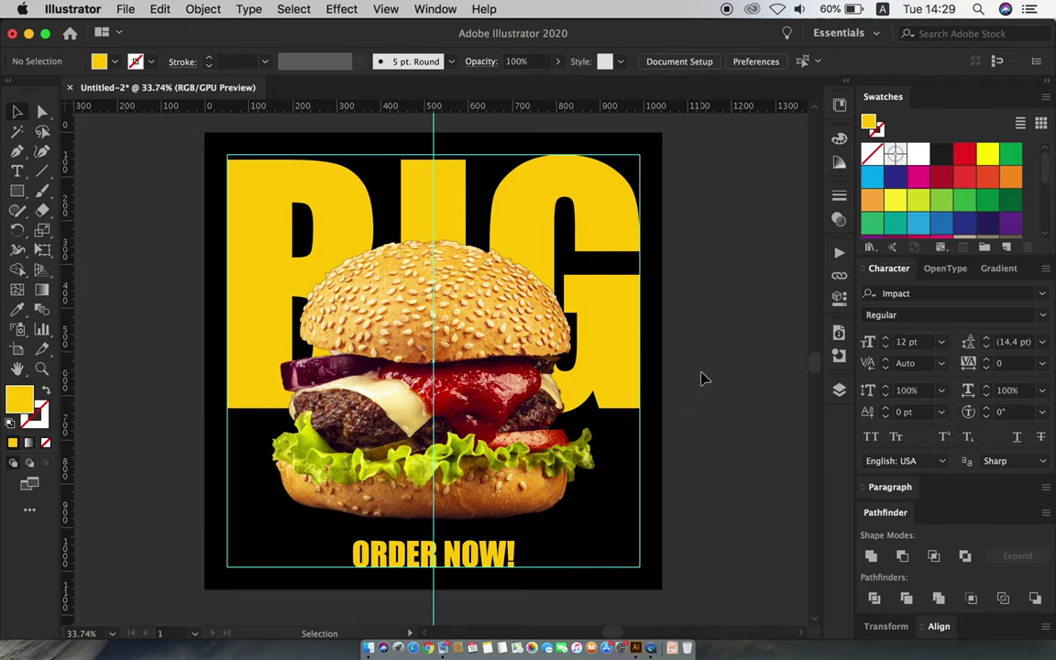
left_click_drag(701, 378, 632, 371)
Step: Type a large 'ONLY $3' text beside the poster
left_click(17, 173)
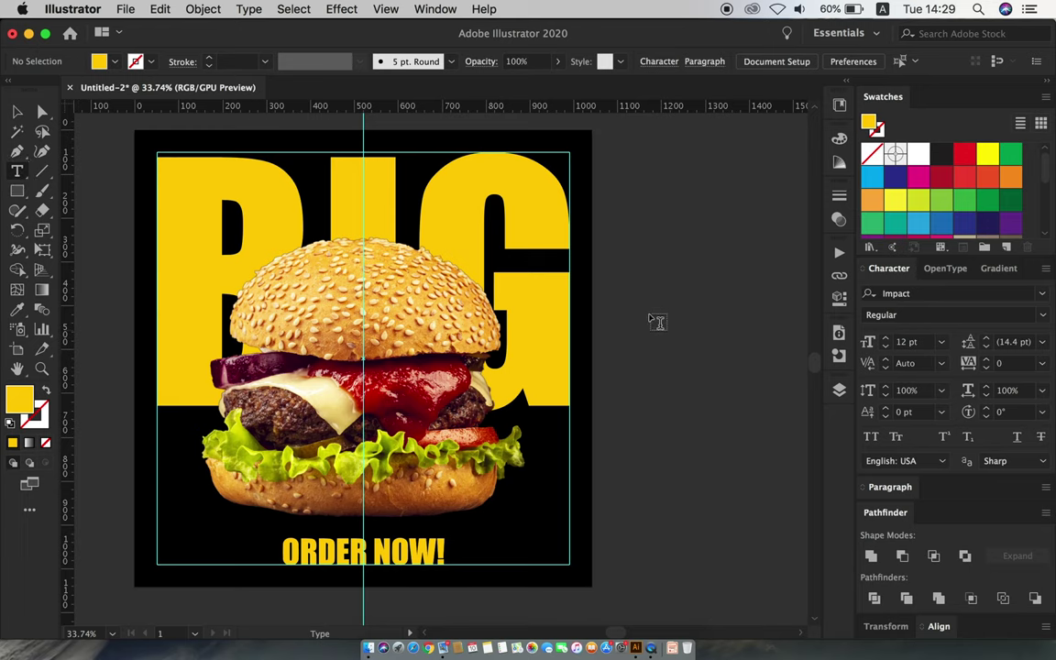
left_click(628, 308)
left_click_drag(671, 310, 759, 322)
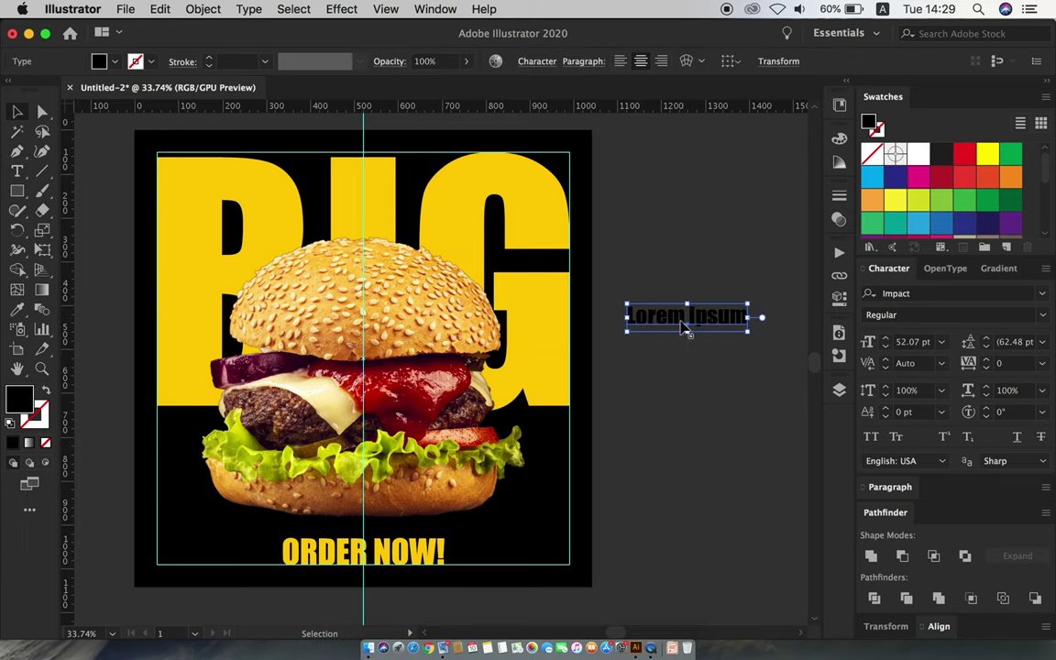
type("ONLY $3")
key("Return")
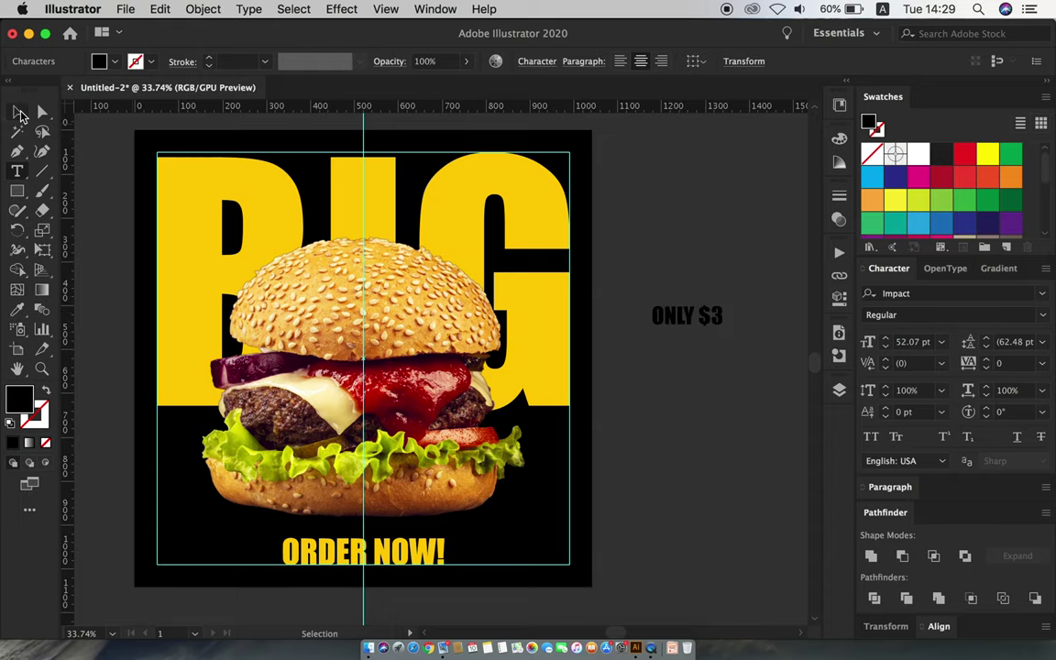
left_click(20, 112)
left_click_drag(735, 330, 749, 358)
scroll(749, 358, "right", 5)
mouse_move(598, 337)
left_mouse_down()
mouse_move(639, 367)
mouse_move(670, 352)
left_mouse_up()
Step: Convert ONLY $3 to outlines, ungroup it, and regroup the ONLY letters
right_click(541, 358)
left_click(614, 398)
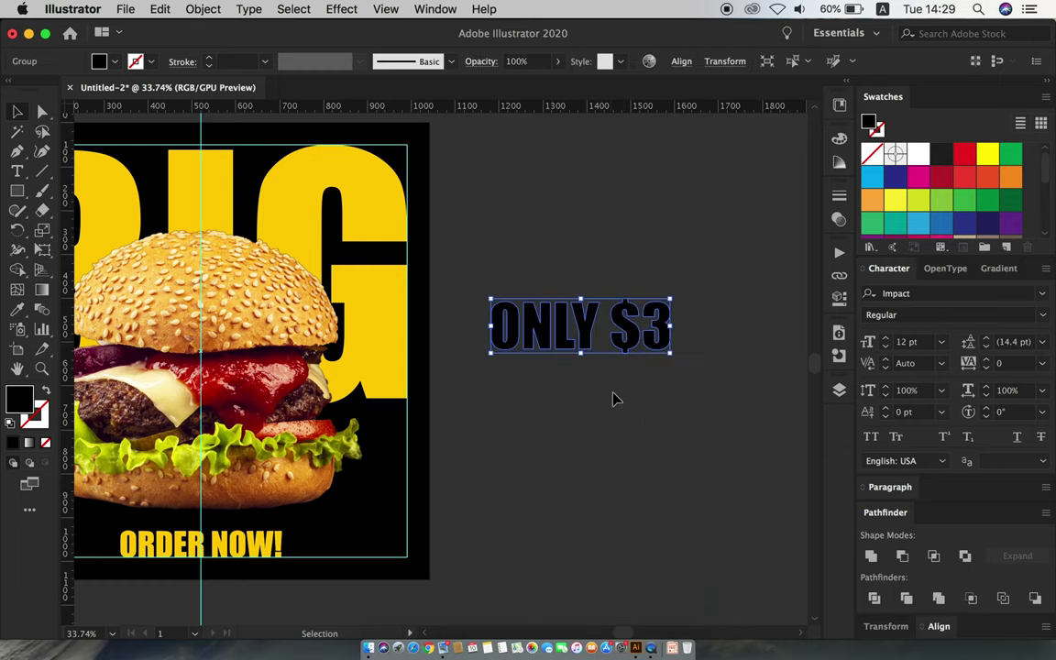
left_click(587, 385)
left_click(513, 323)
right_click(532, 266)
left_click(562, 414)
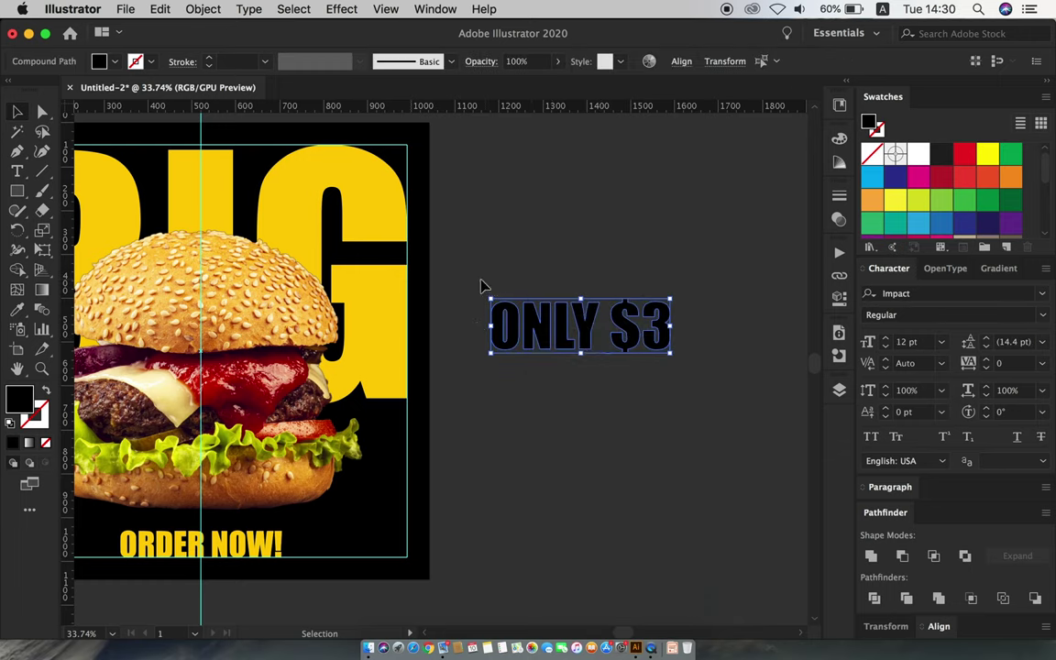
left_click(539, 322)
left_click(202, 10)
left_click(215, 85)
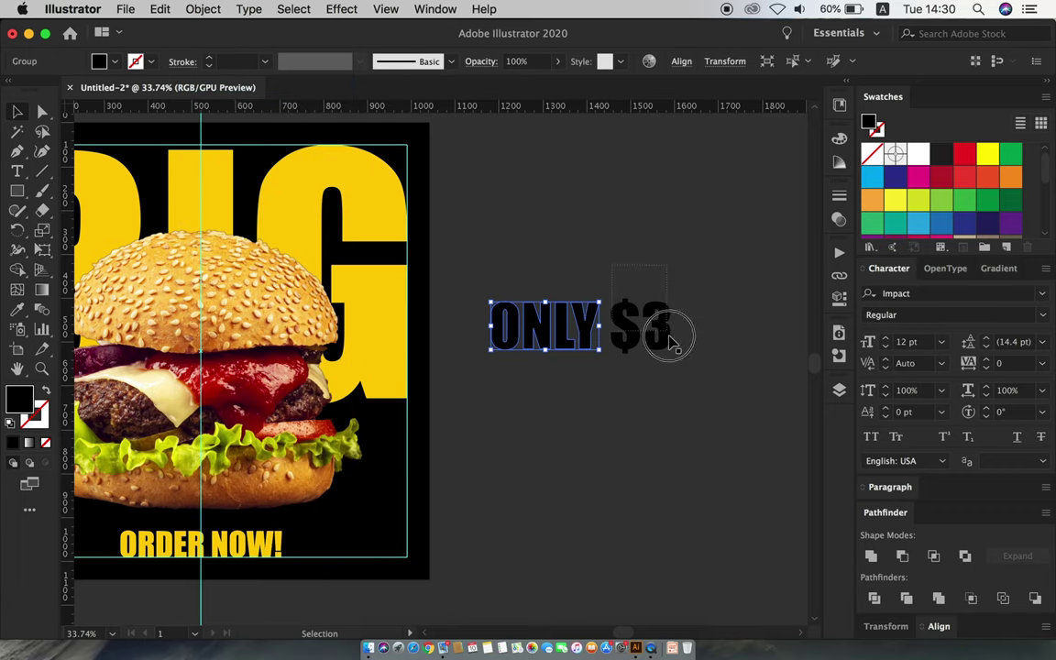
Step: Move $3 below ONLY and enlarge the 3 beside a smaller $
mouse_move(651, 339)
left_mouse_down()
mouse_move(561, 401)
mouse_move(421, 273)
left_mouse_up()
left_click(549, 425)
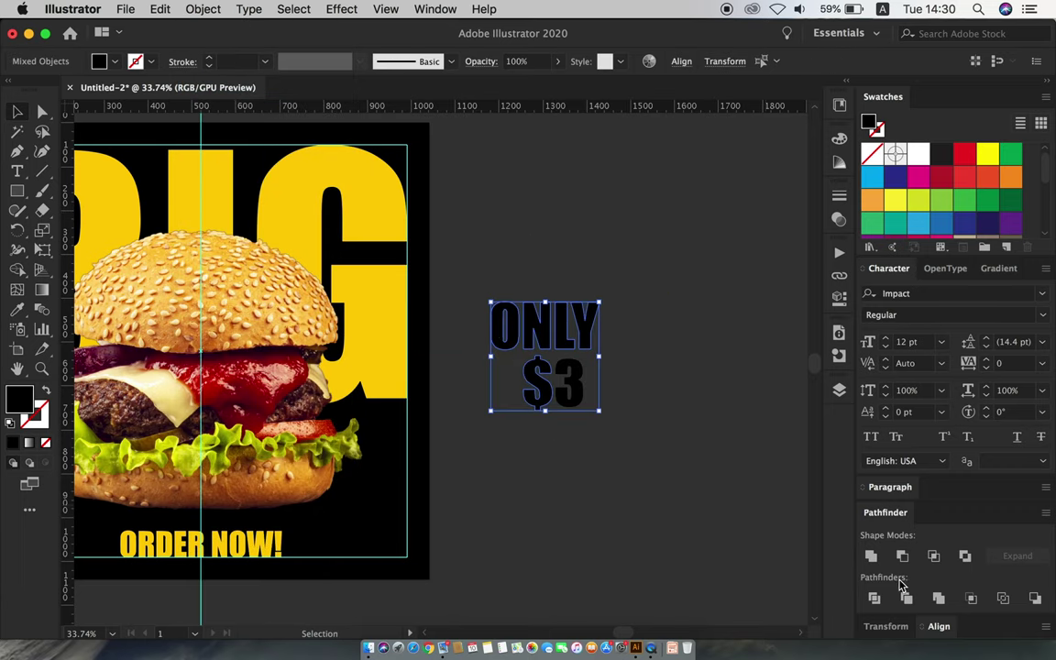
left_click(938, 626)
left_click(673, 419)
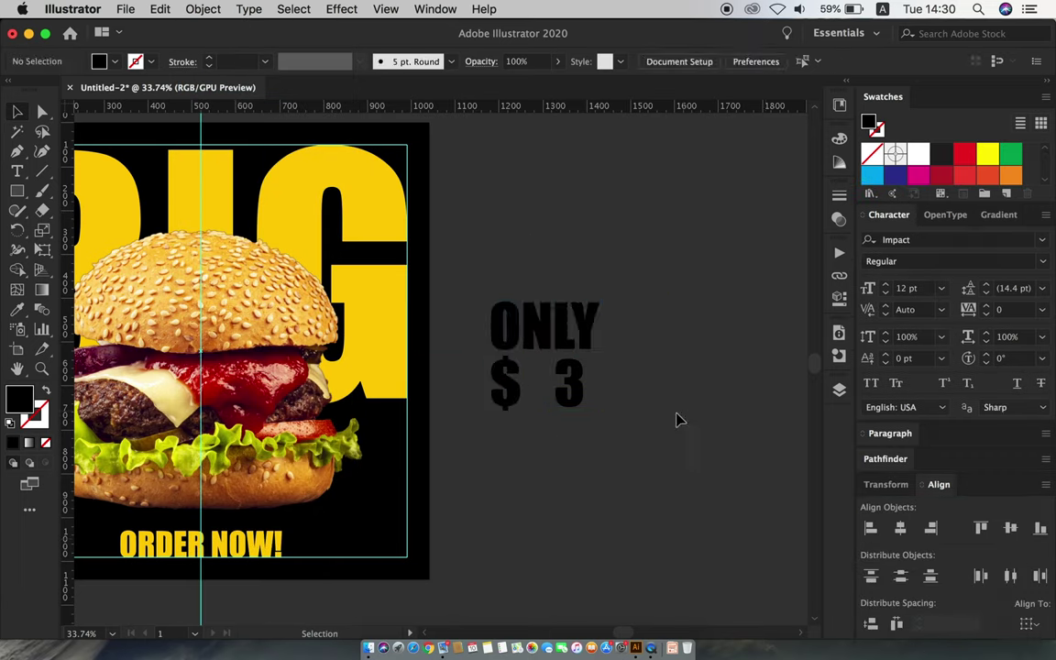
left_click(568, 385)
left_click_drag(561, 405, 591, 513)
left_click(523, 399, "shift")
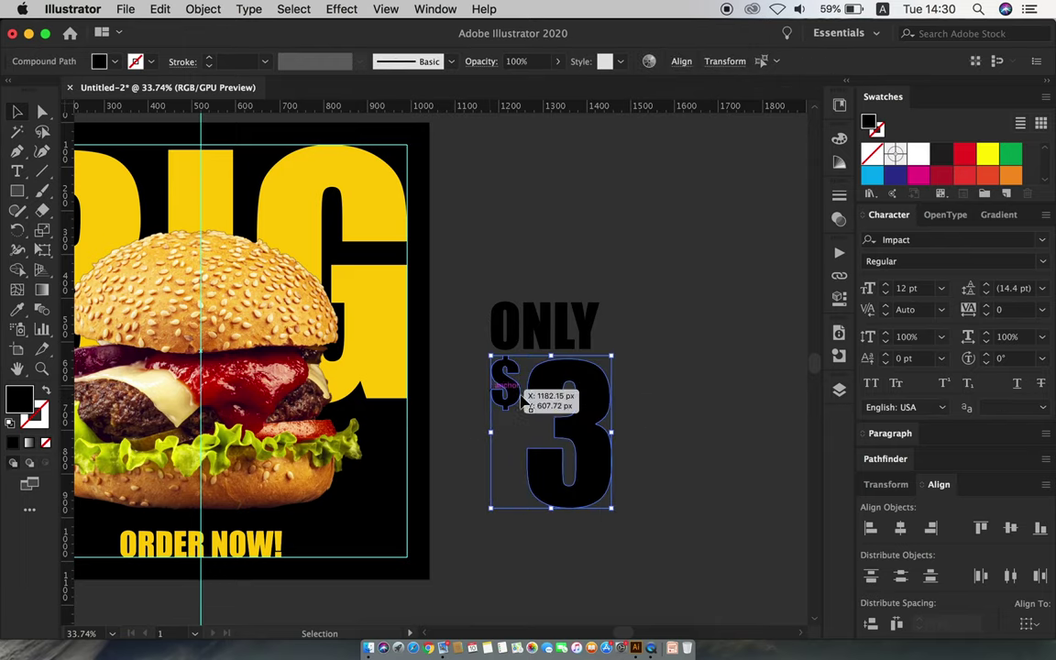
left_click(693, 396)
Step: Widen ONLY to match the $3 width and group ONLY with $3
left_click(487, 299)
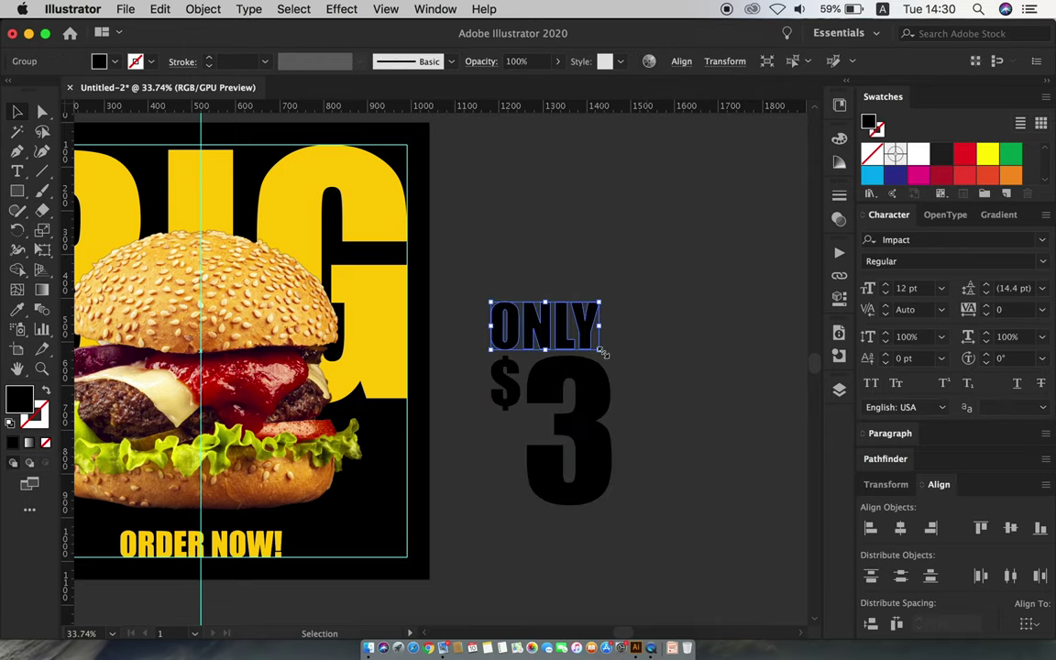
left_click_drag(598, 301, 611, 295)
left_click(648, 327)
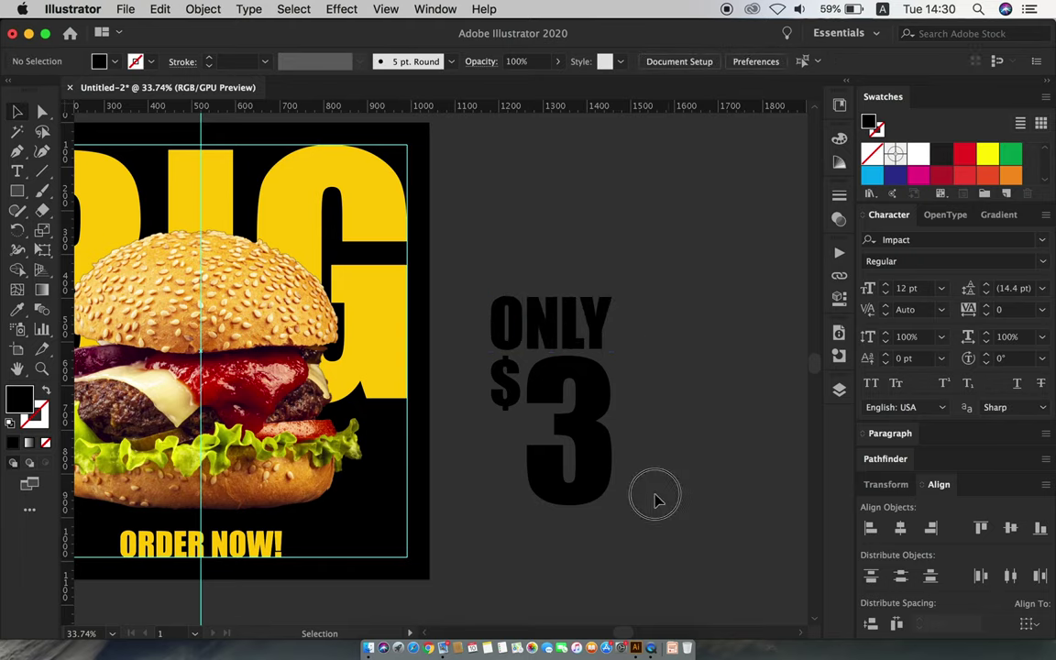
left_click_drag(655, 499, 496, 376)
left_click_drag(471, 271, 667, 475)
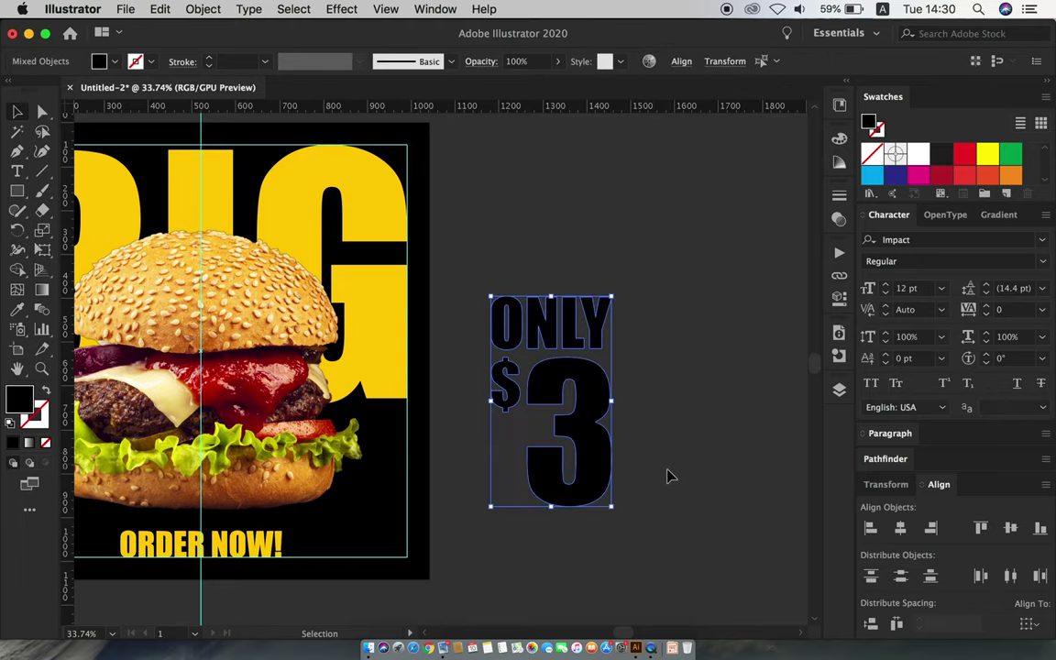
left_click(203, 11)
left_click(197, 82)
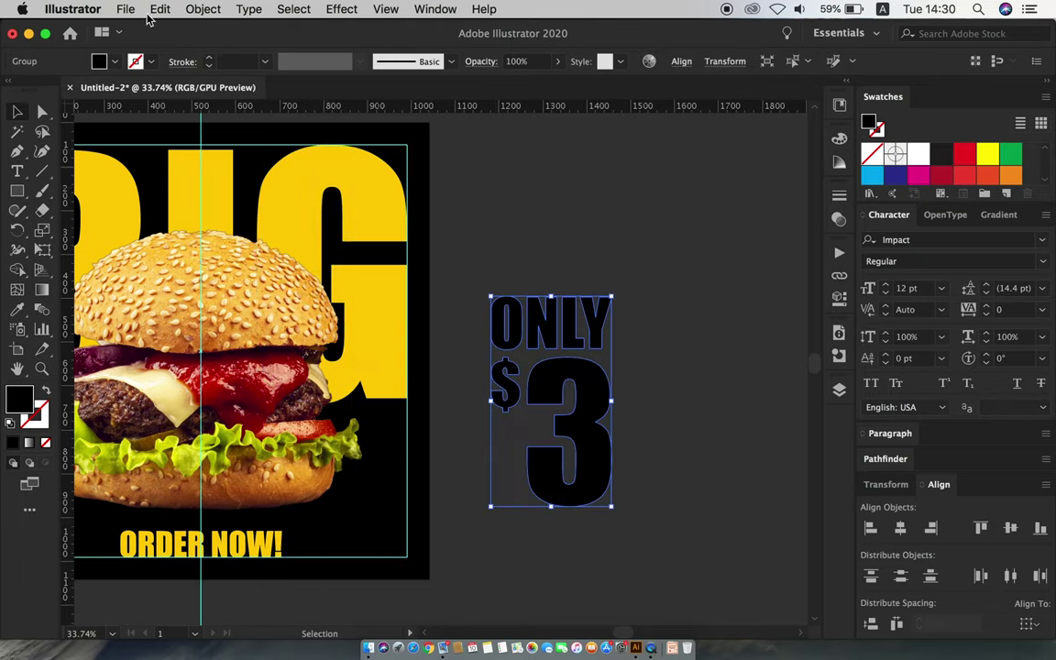
left_click(161, 11)
Step: Paste a copy behind the ONLY $3 group with white fill and a 10 pt white outline
left_click(173, 85)
left_click(160, 10)
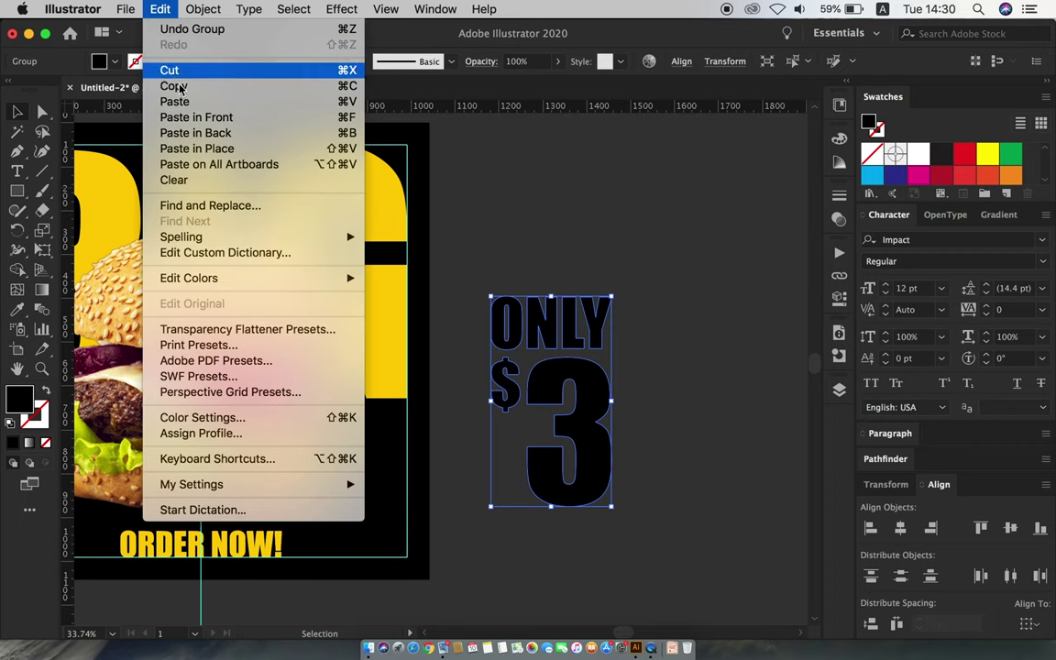
left_click(195, 134)
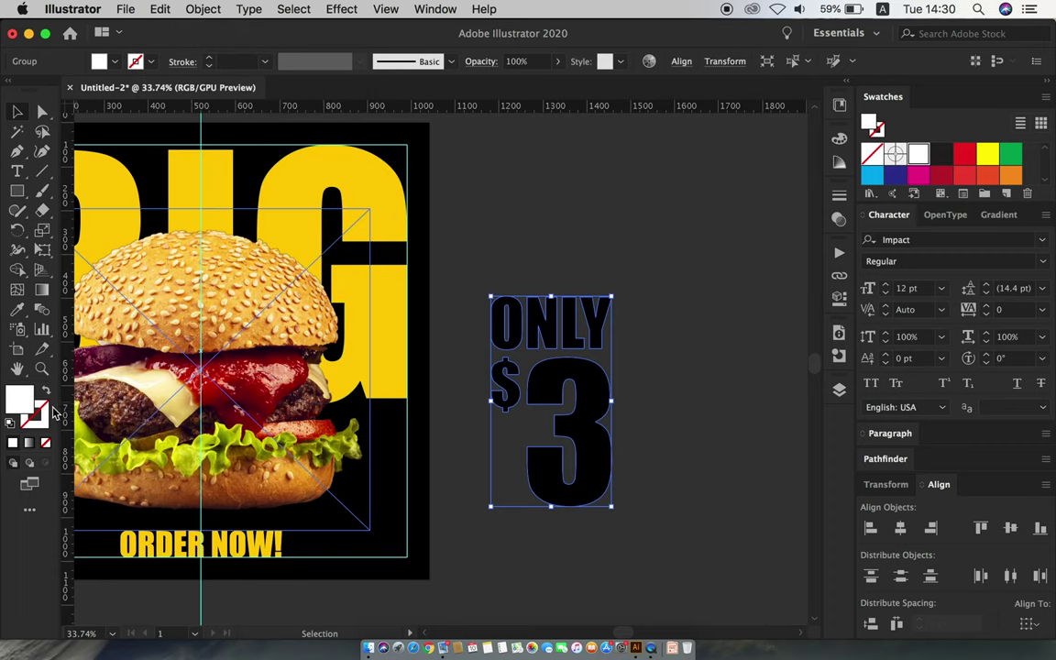
left_click(34, 417)
left_click(13, 443)
left_click(266, 61)
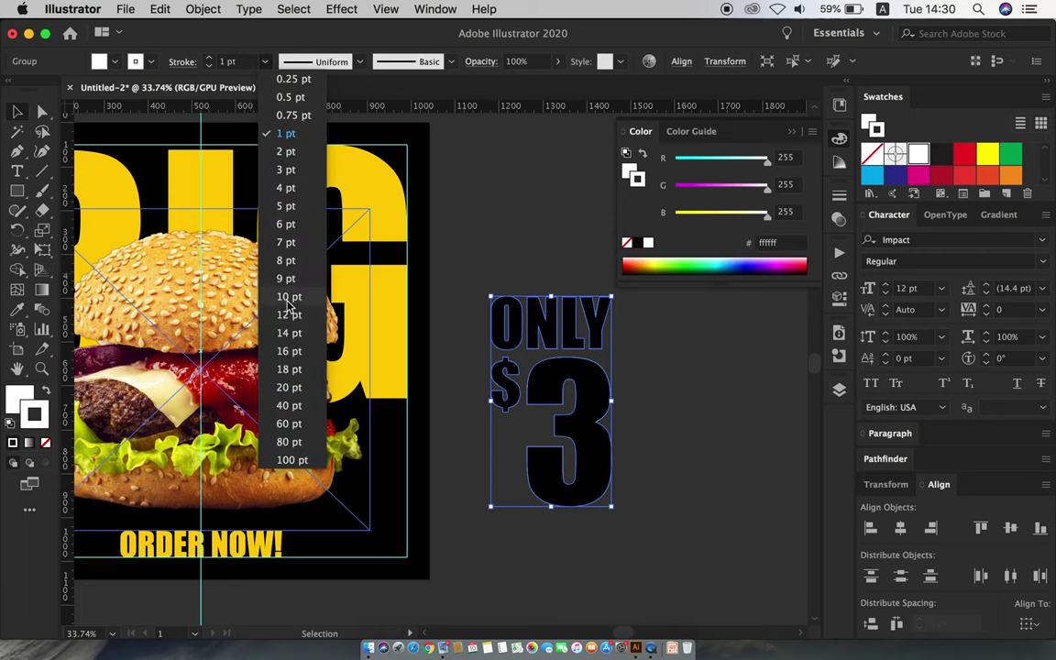
left_click(288, 294)
Step: Thicken the back copy's white outline, settling on a 60 pt stroke weight
left_click(838, 197)
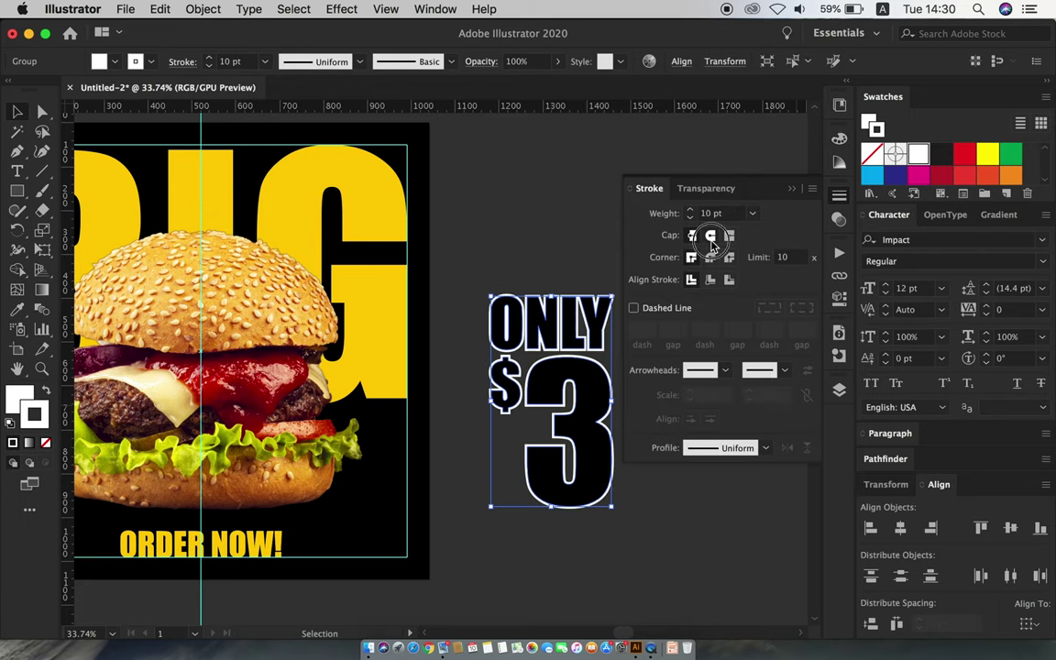
left_click(751, 214)
left_click(776, 538)
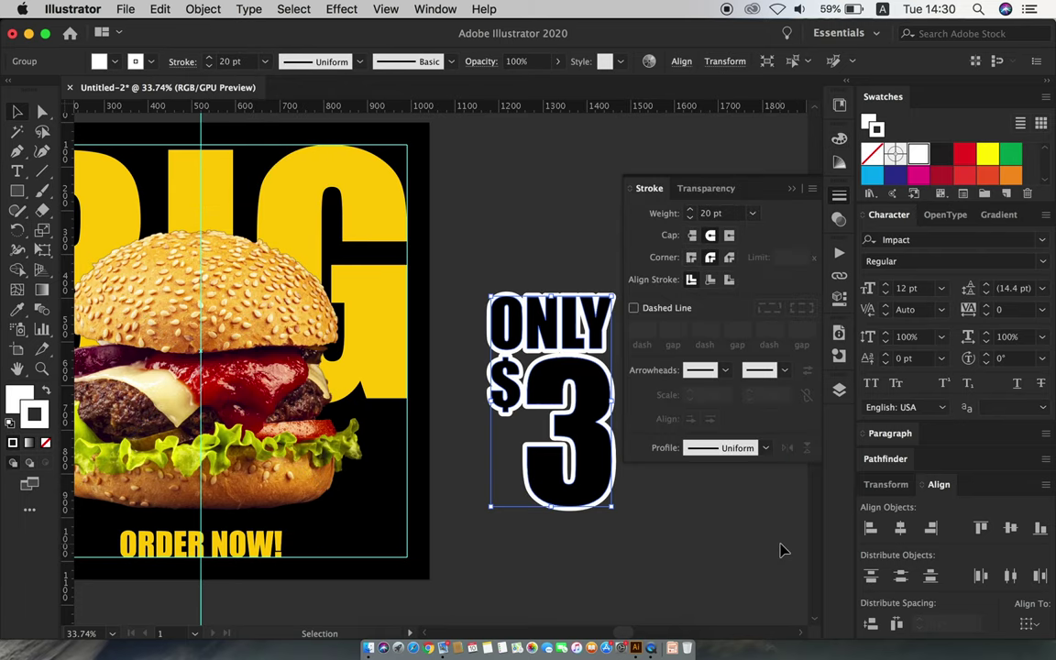
left_click(754, 214)
left_click(786, 597)
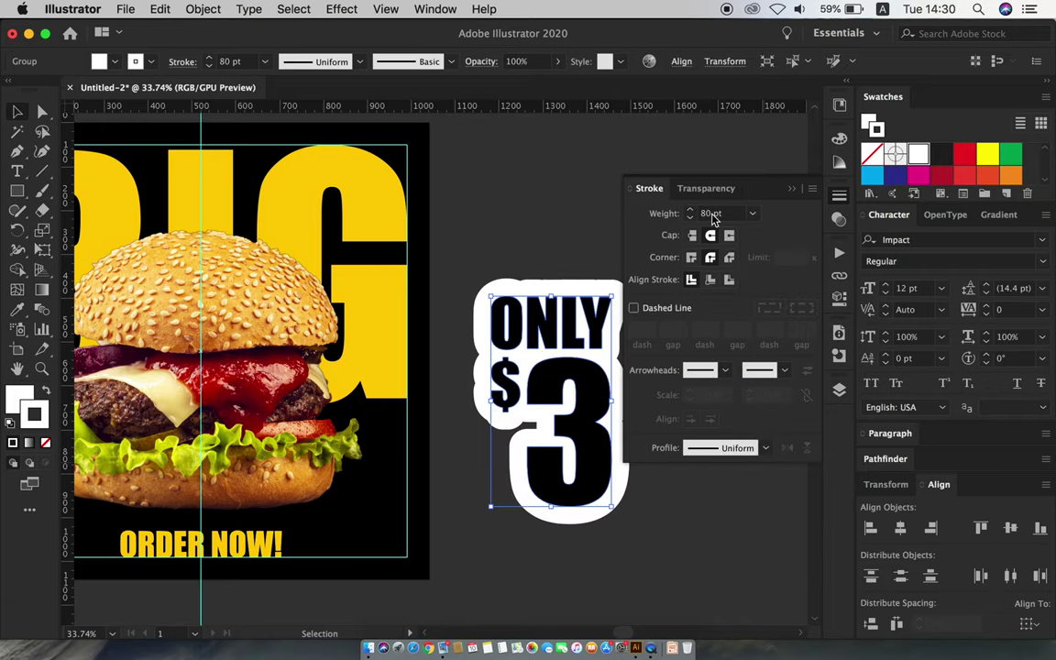
left_click(751, 214)
left_click(781, 575)
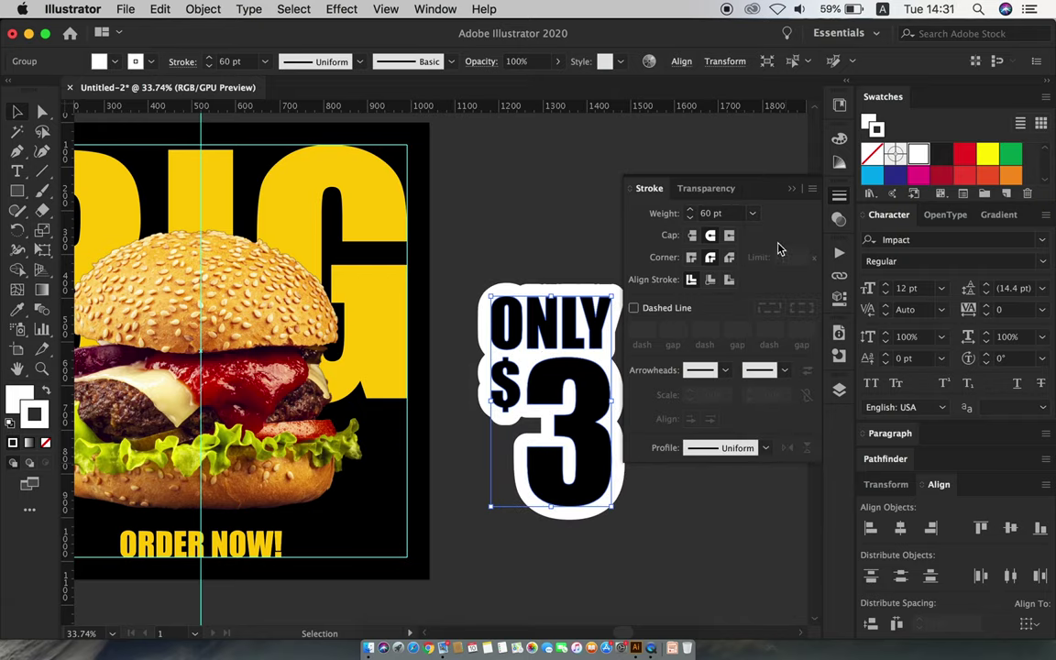
left_click(792, 191)
Step: Convert the thick white outline to shapes and unite the sticker into one shape
left_click(203, 8)
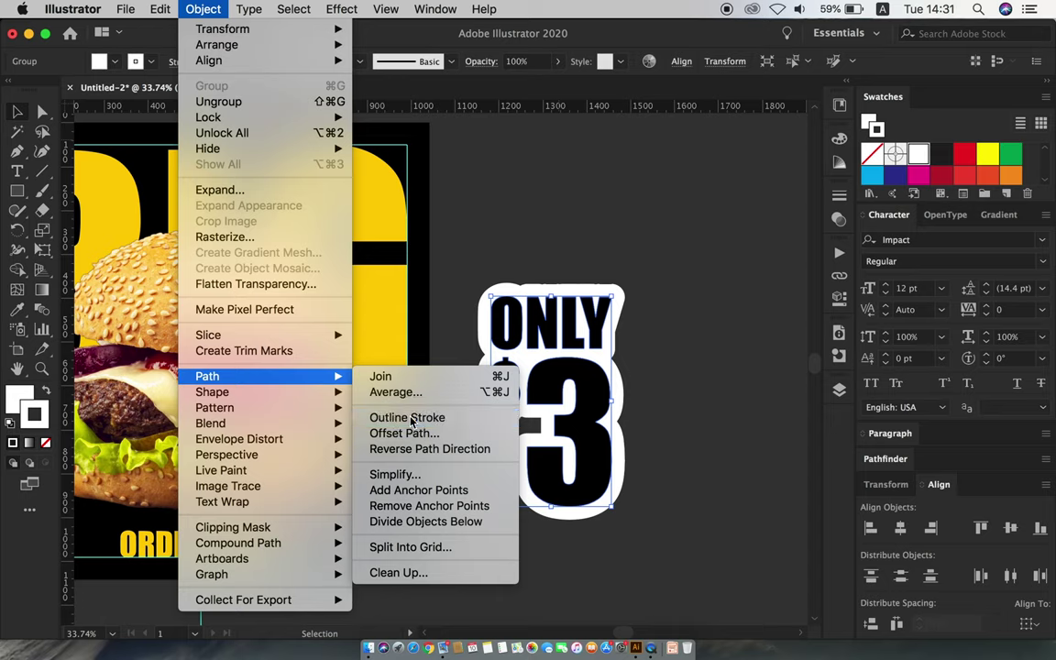
left_click(408, 418)
left_click(901, 463)
left_click(871, 555)
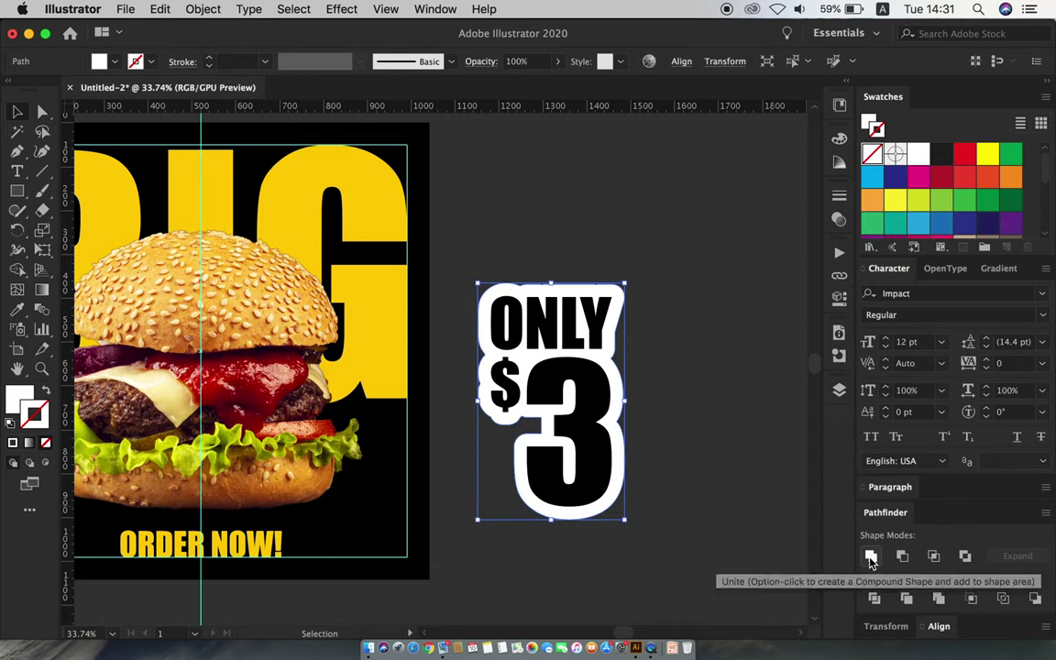
left_click(688, 391)
Step: Paste a second copy of the merged ONLY $3 sticker behind it
left_click_drag(679, 393, 616, 357)
left_click(483, 372)
key("super+equal")
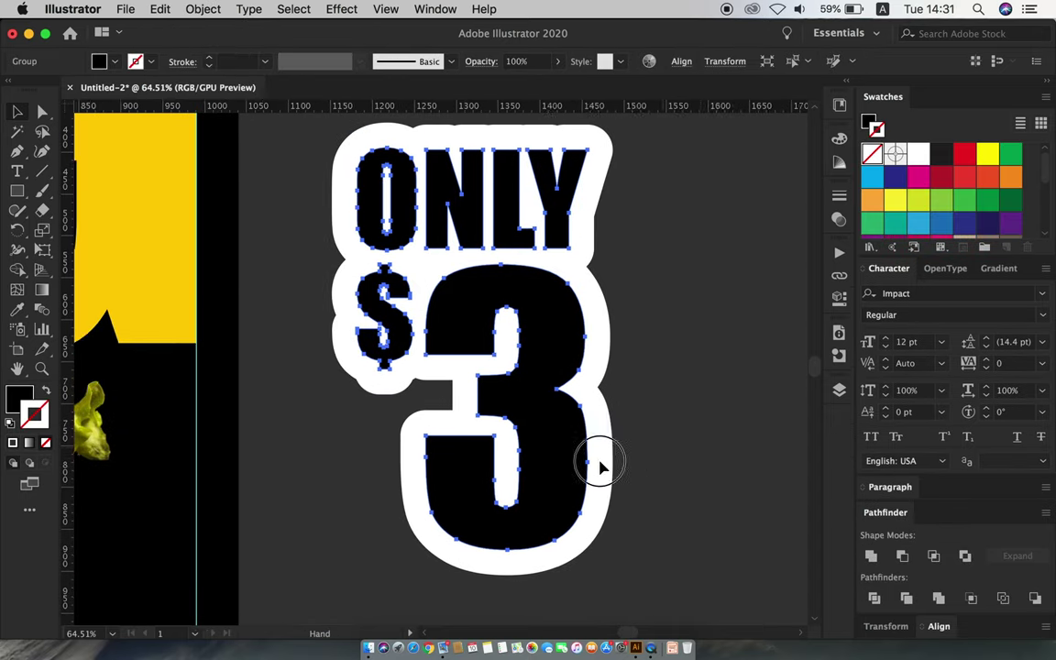
left_click(161, 9)
left_click(173, 85)
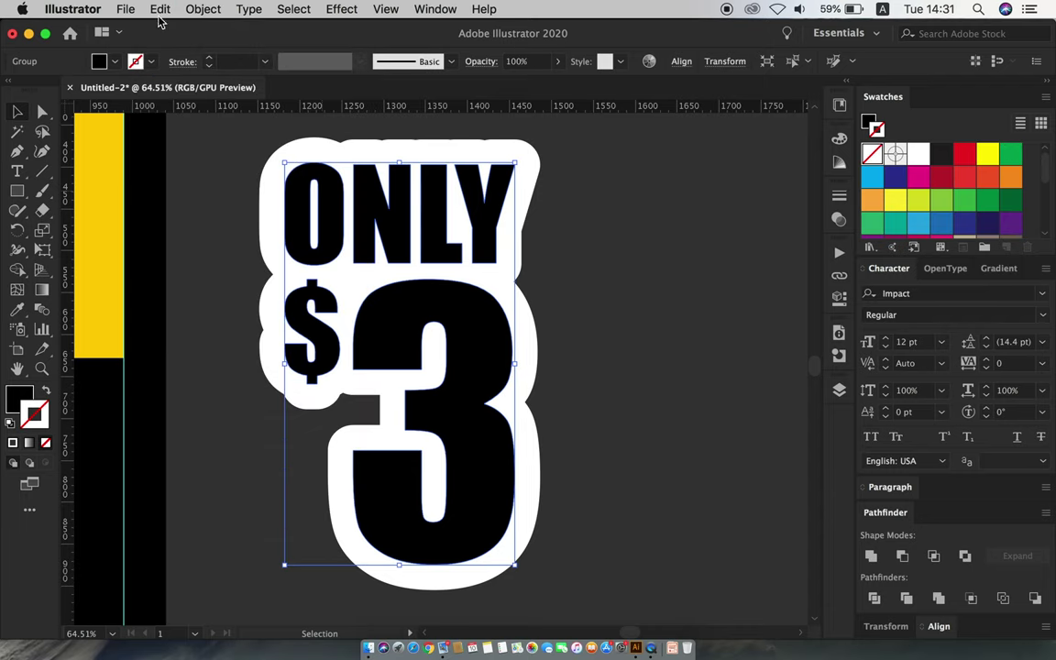
left_click(160, 10)
left_click(196, 134)
Step: Colour the back copy light grey and nudge it right and down as a shadow
scroll(887, 134, "down", 3)
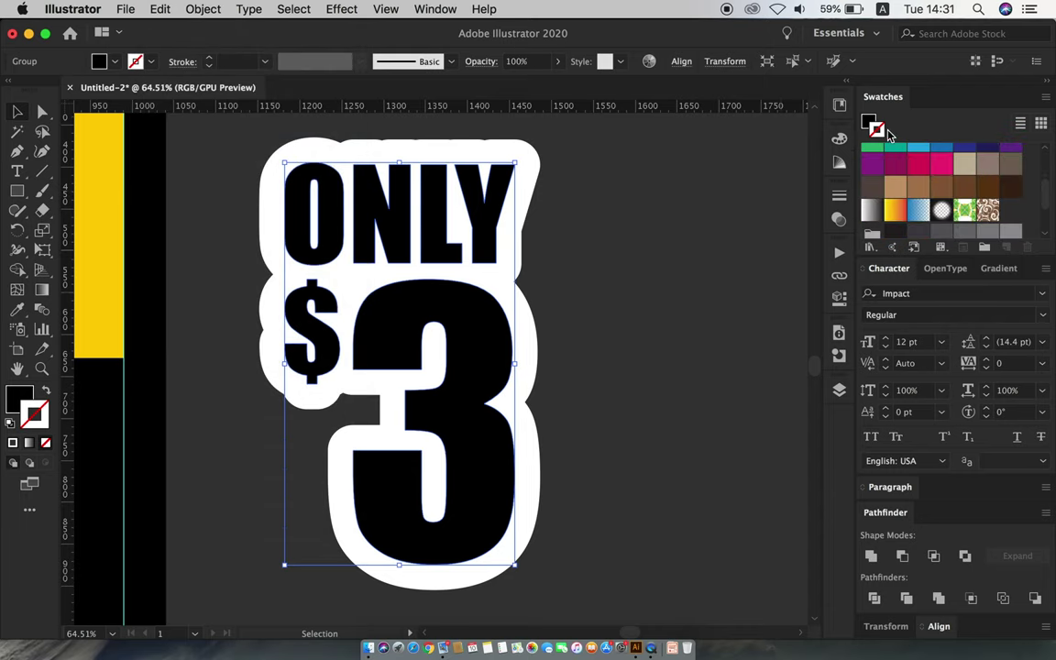
scroll(976, 193, "down", 3)
left_click(941, 199)
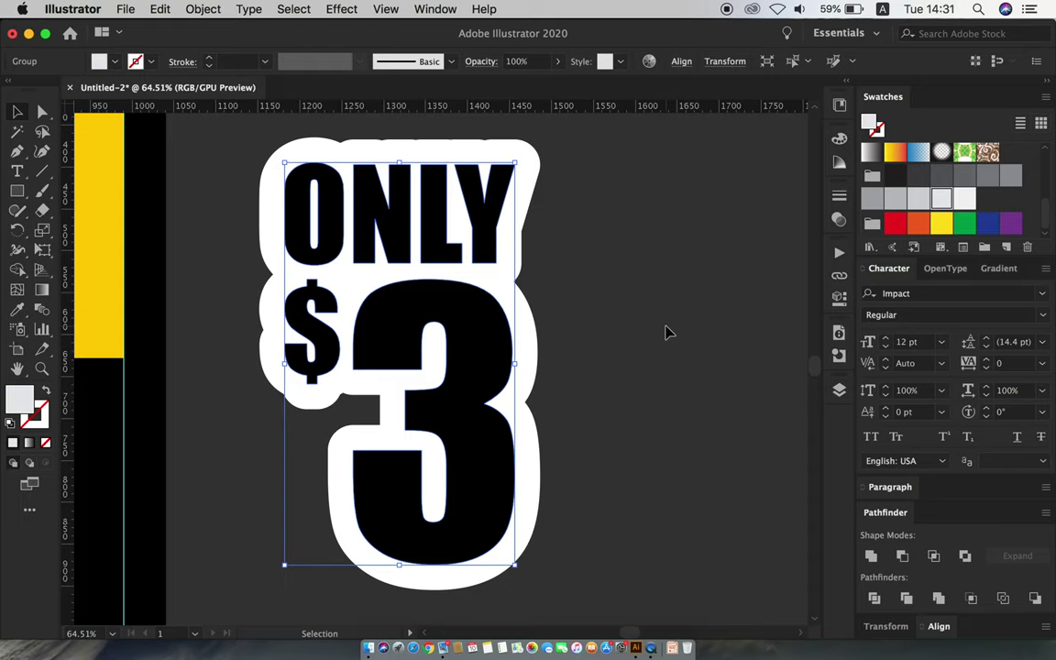
key("Right")
key("Right")
key("Right")
key("Down")
key("Down")
key("Down")
left_click(612, 405)
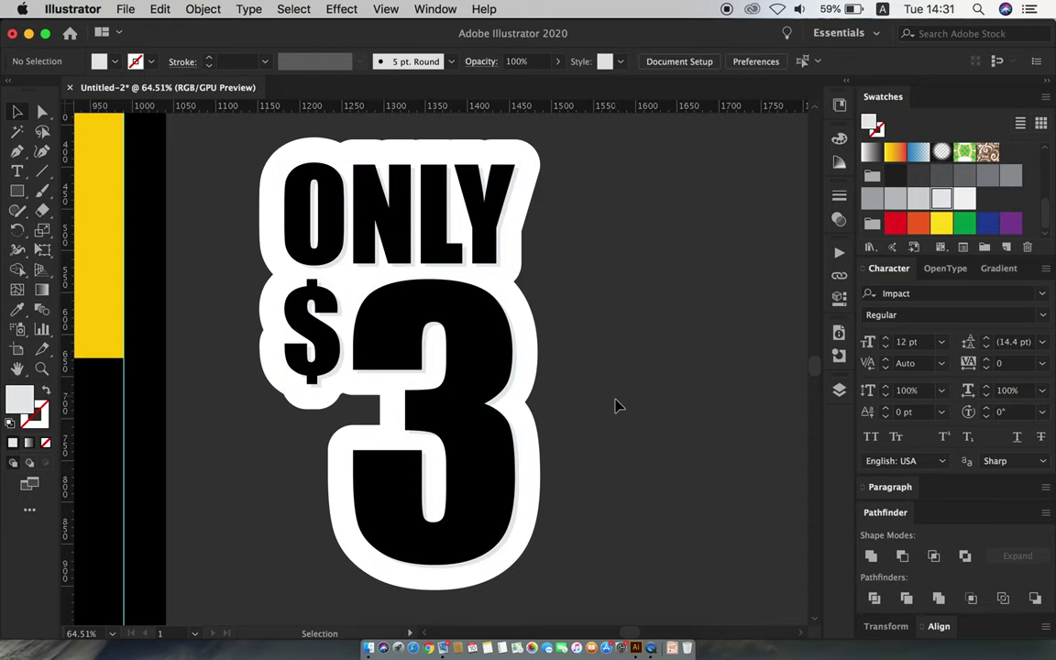
left_click(495, 376, "alt")
left_click(605, 431, "alt")
Step: Group the ONLY $3 sticker's parts and scale it down onto the burger bun
left_click_drag(610, 433, 477, 289)
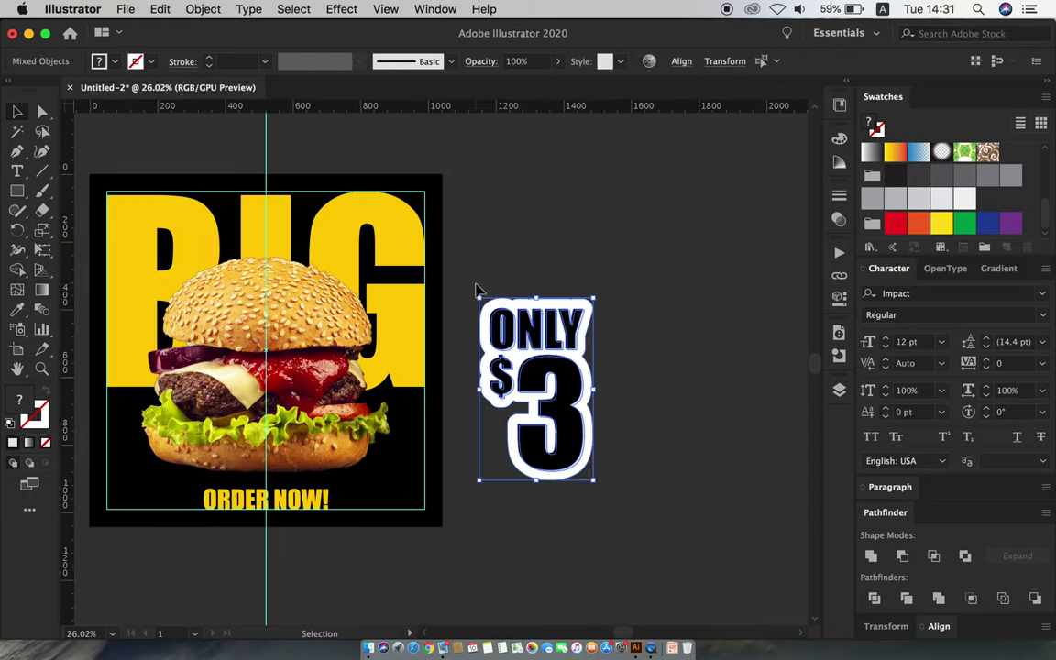
left_click(203, 9)
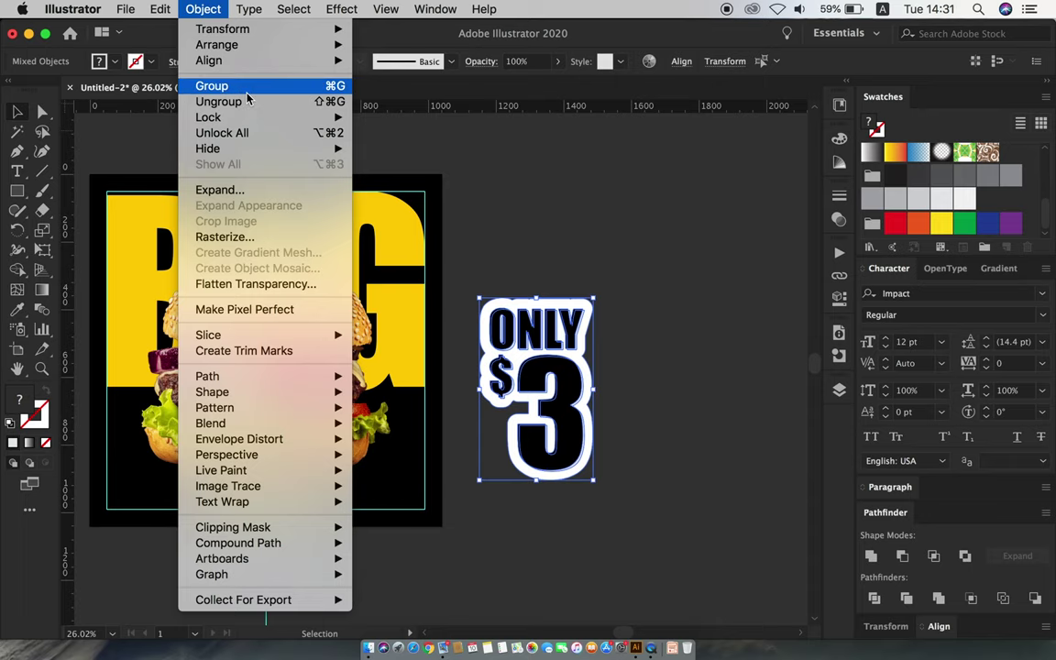
left_click(211, 85)
mouse_move(536, 479)
left_mouse_down()
mouse_move(543, 403)
mouse_move(326, 316)
left_mouse_up()
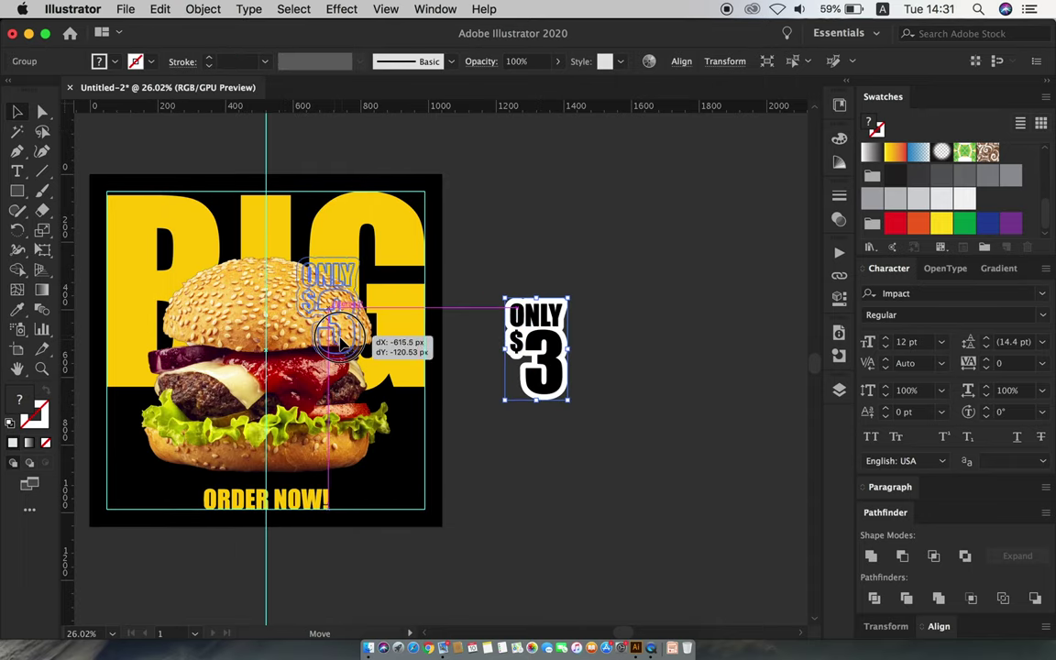
Step: Raise the sticker slightly on the bun near the G and recentre the poster
scroll(351, 347, "up", 3)
left_click(357, 385)
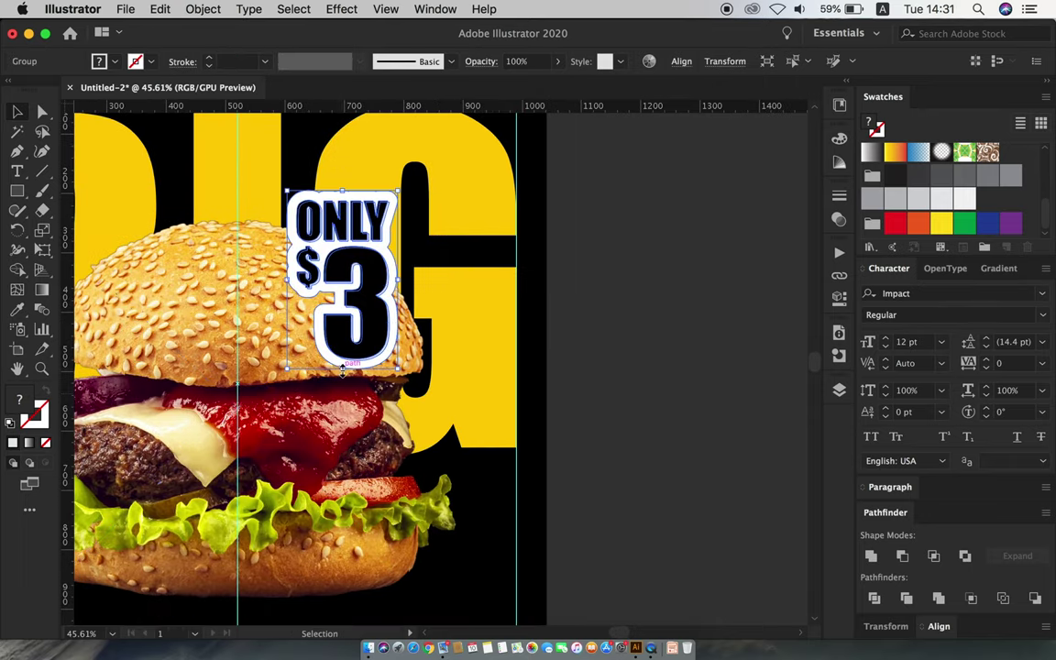
left_click_drag(341, 307, 342, 295)
left_click(600, 331)
scroll(545, 293, "down", 2)
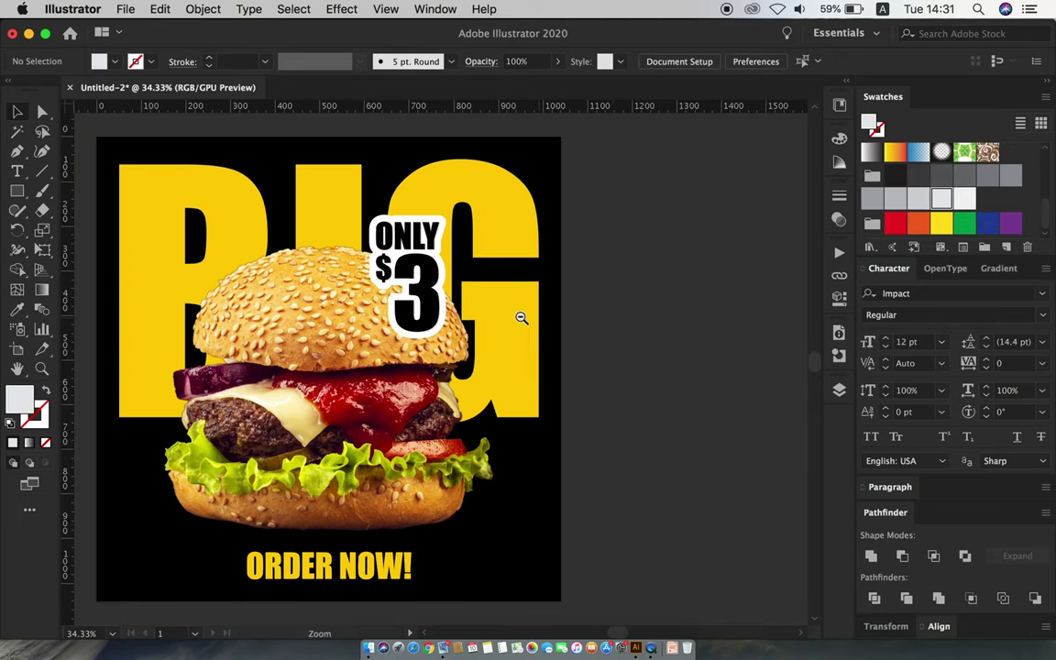
left_click(431, 307)
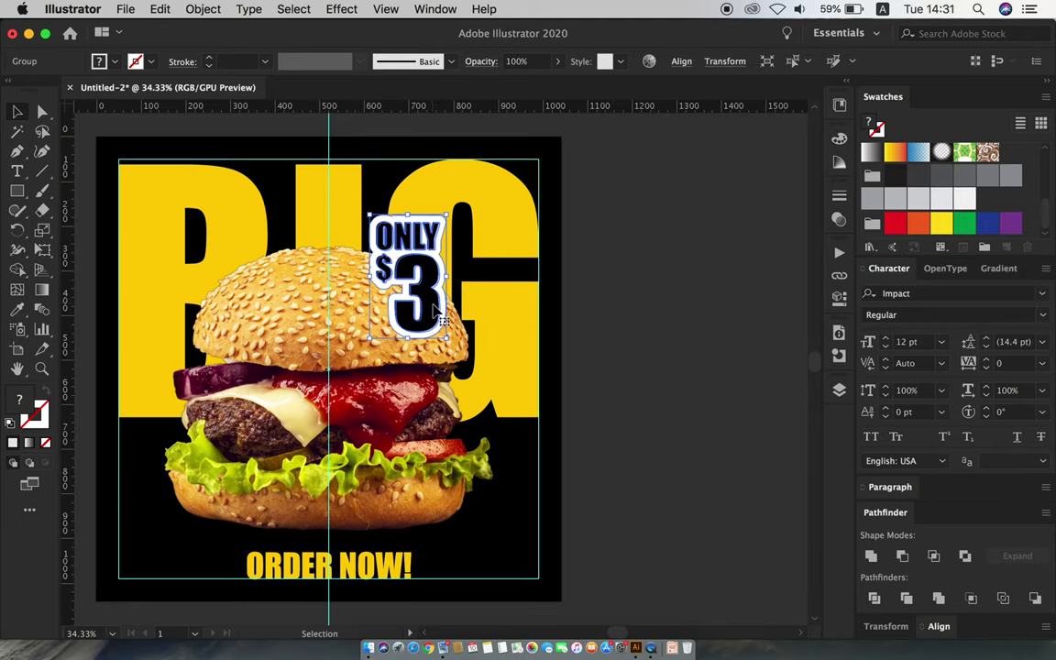
left_click(623, 377)
left_click_drag(417, 333, 417, 330)
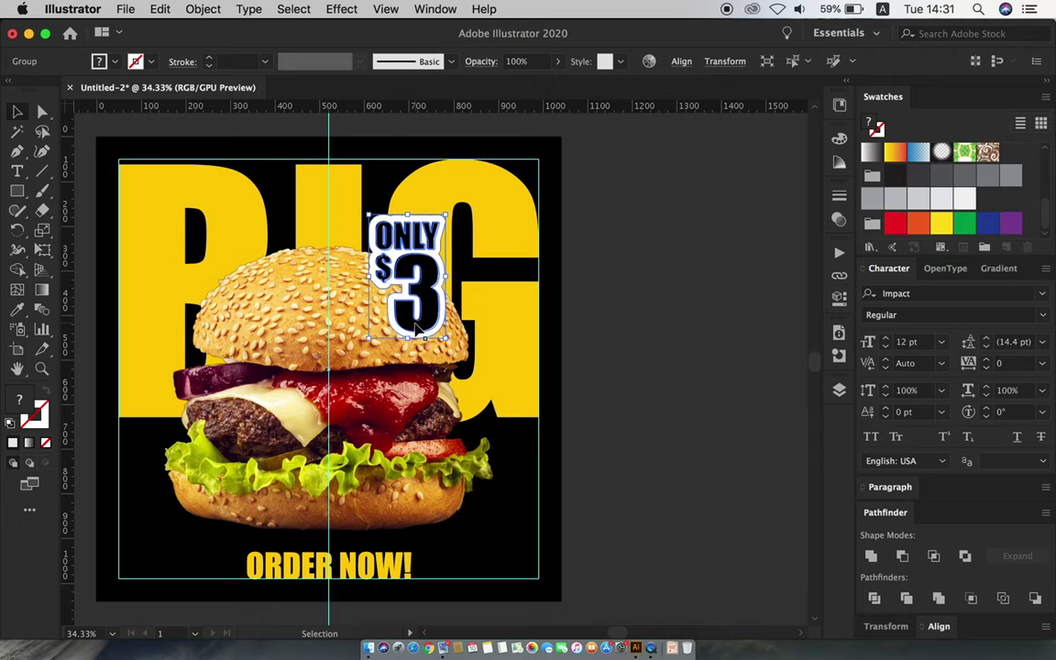
left_click(591, 372)
scroll(566, 377, "down", 1)
scroll(550, 403, "down", 1)
left_click_drag(550, 403, 632, 414)
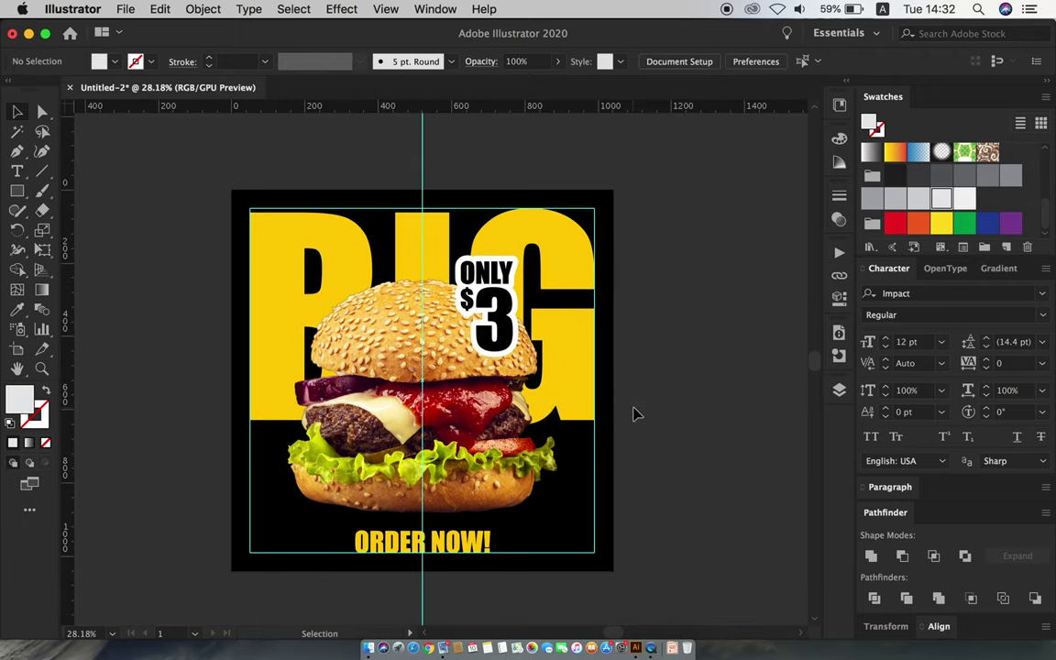
Step: Hide the guides and give BIG a yellow 2 pt charcoal brush outline
left_click(375, 9)
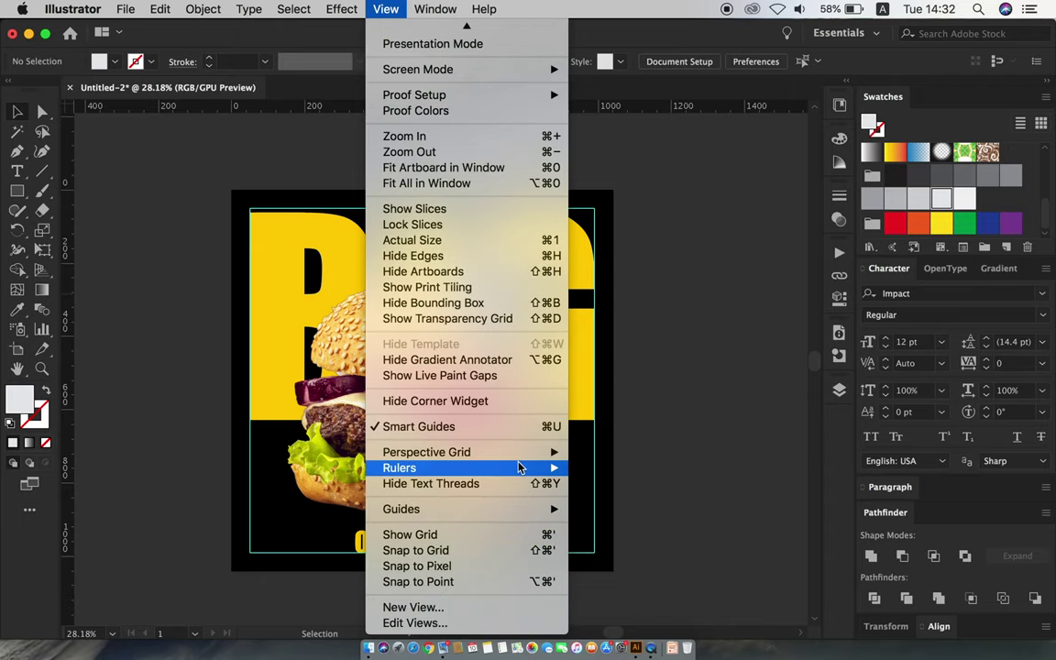
mouse_move(401, 508)
left_click(587, 573)
left_click(579, 356)
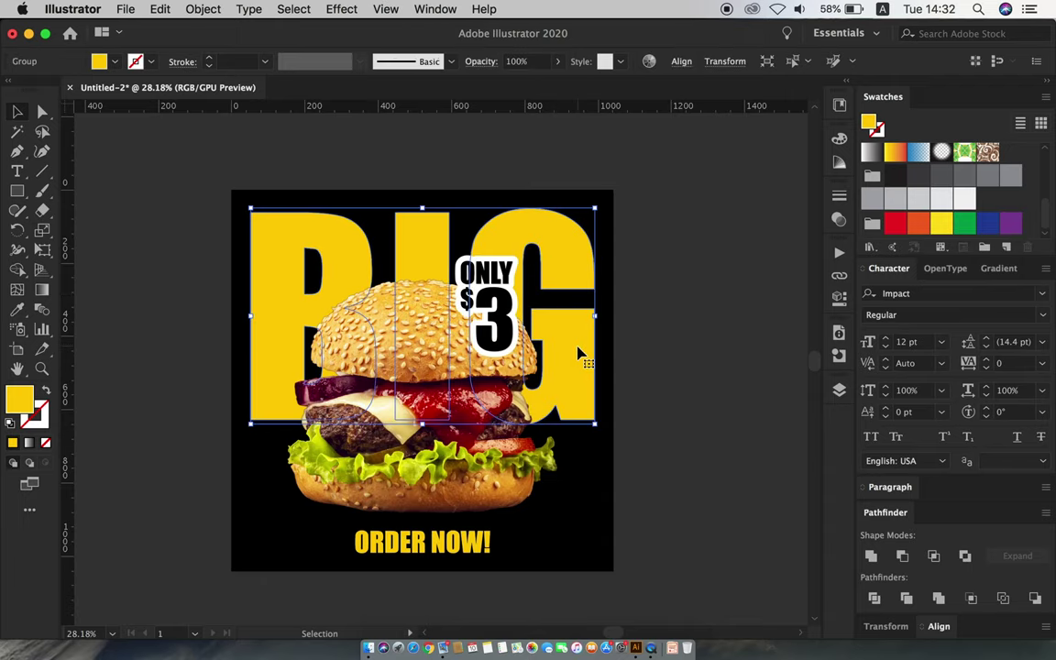
left_click(42, 424)
left_click(12, 444)
left_click(417, 62)
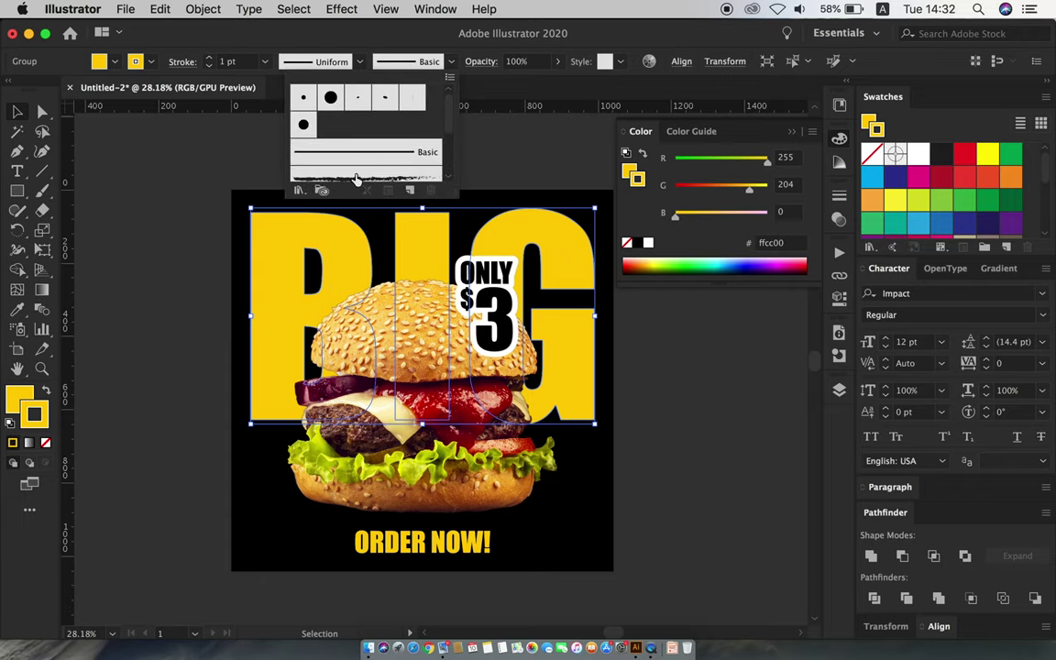
left_click(332, 107)
left_click(210, 61)
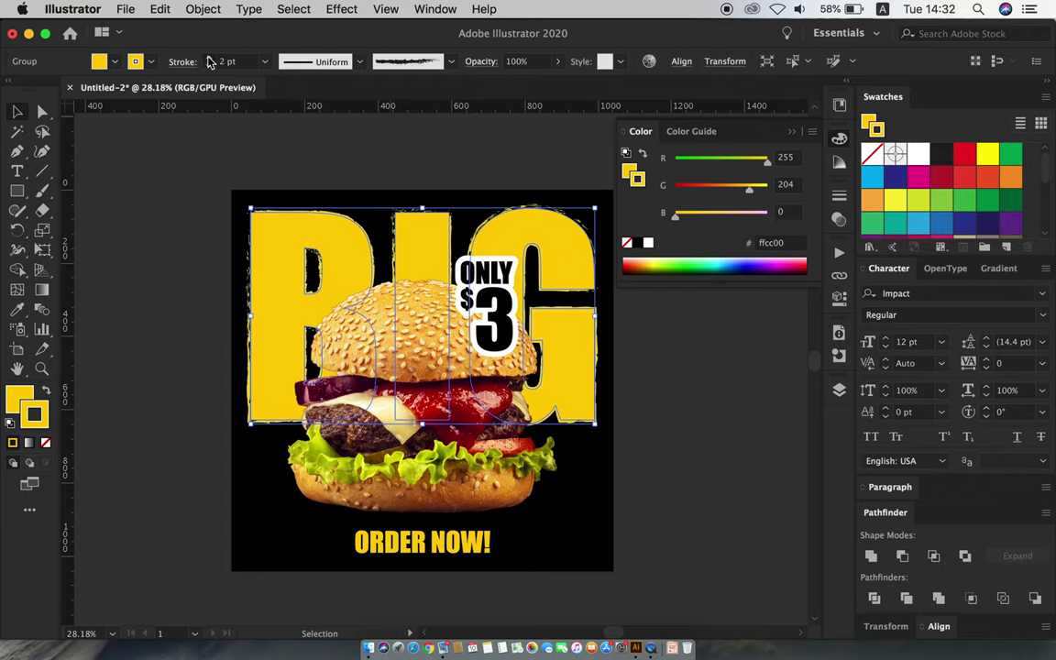
left_click(712, 347)
Step: Enlarge the ONLY $3 sticker slightly on the bun
left_click_drag(709, 337, 629, 329)
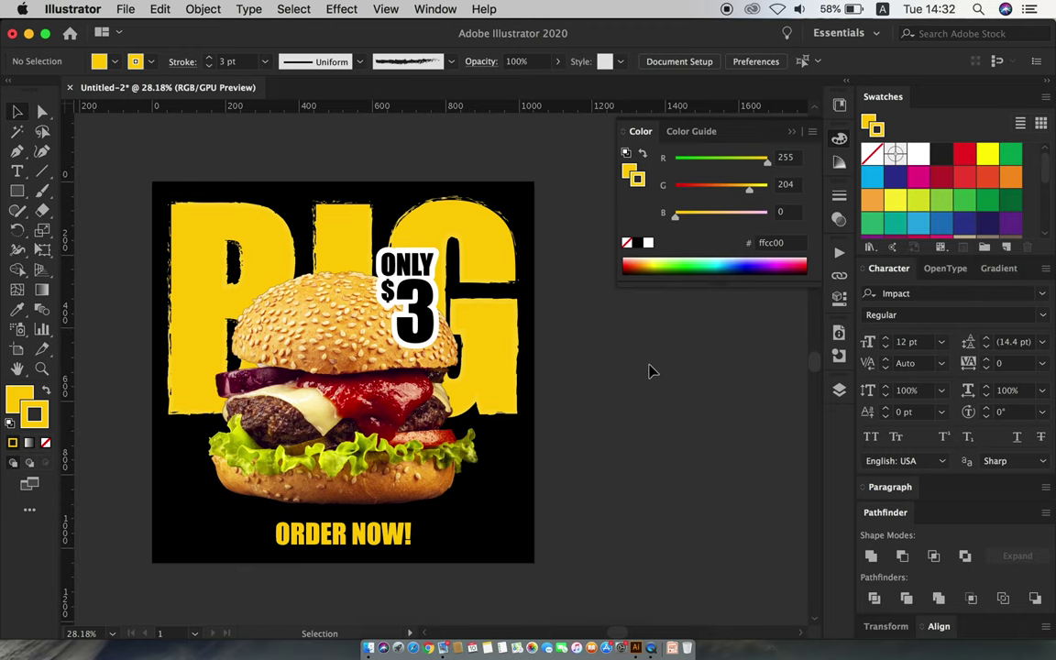
left_click(431, 338)
scroll(430, 337, "up", 3)
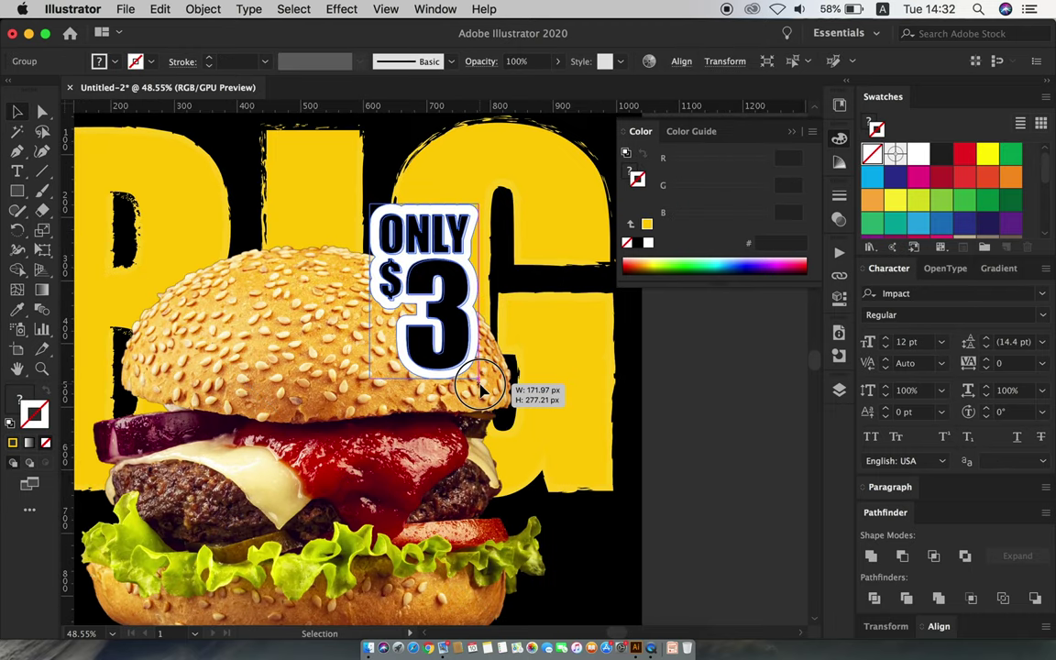
left_click_drag(481, 393, 487, 393)
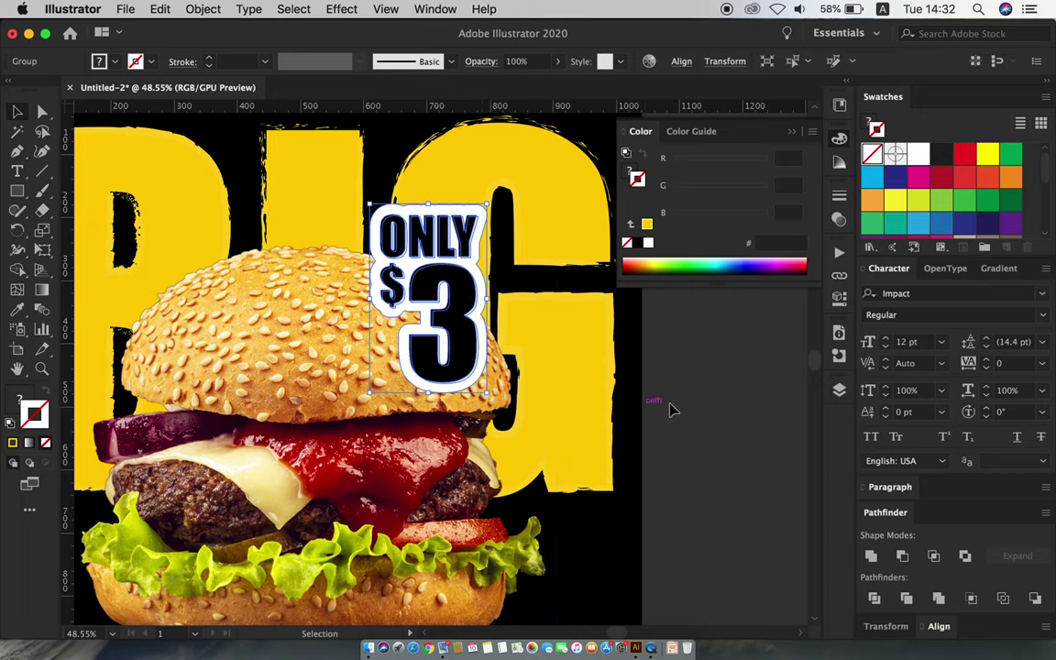
left_click(676, 413)
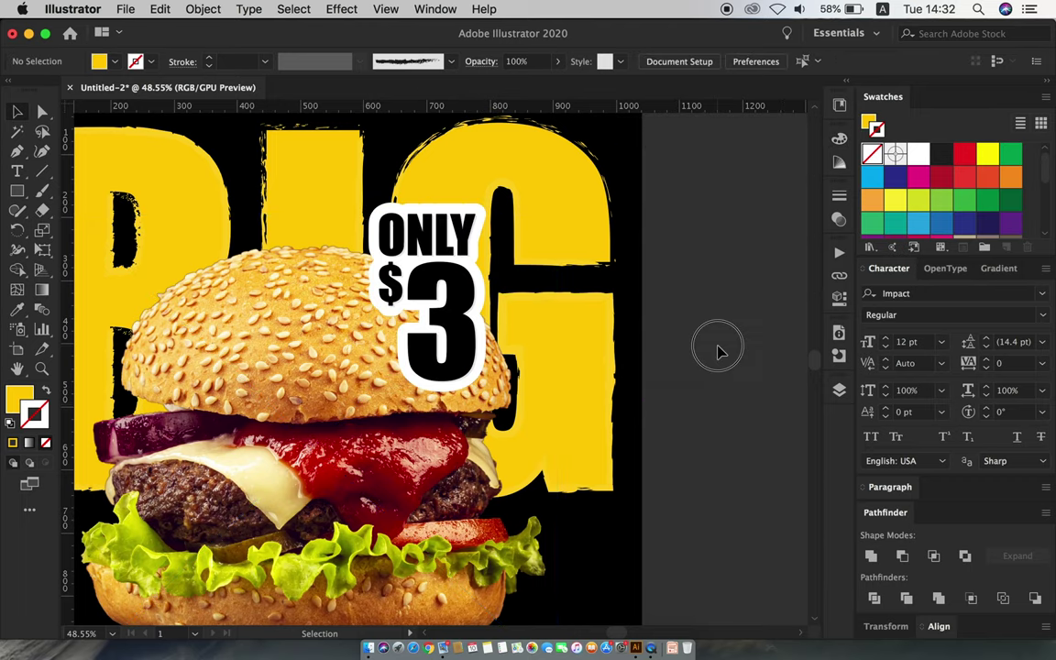
key("z")
left_click(692, 368, "alt")
left_click(125, 9)
Step: Save the poster as Big Banner.ai with the default Illustrator options
left_click(177, 137)
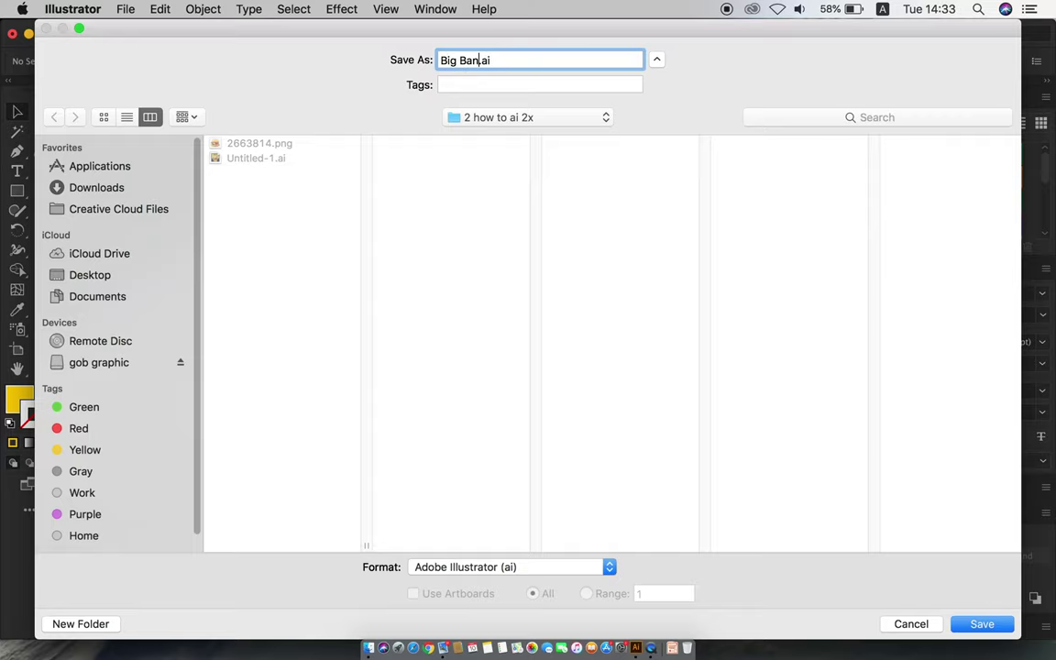
left_click(976, 623)
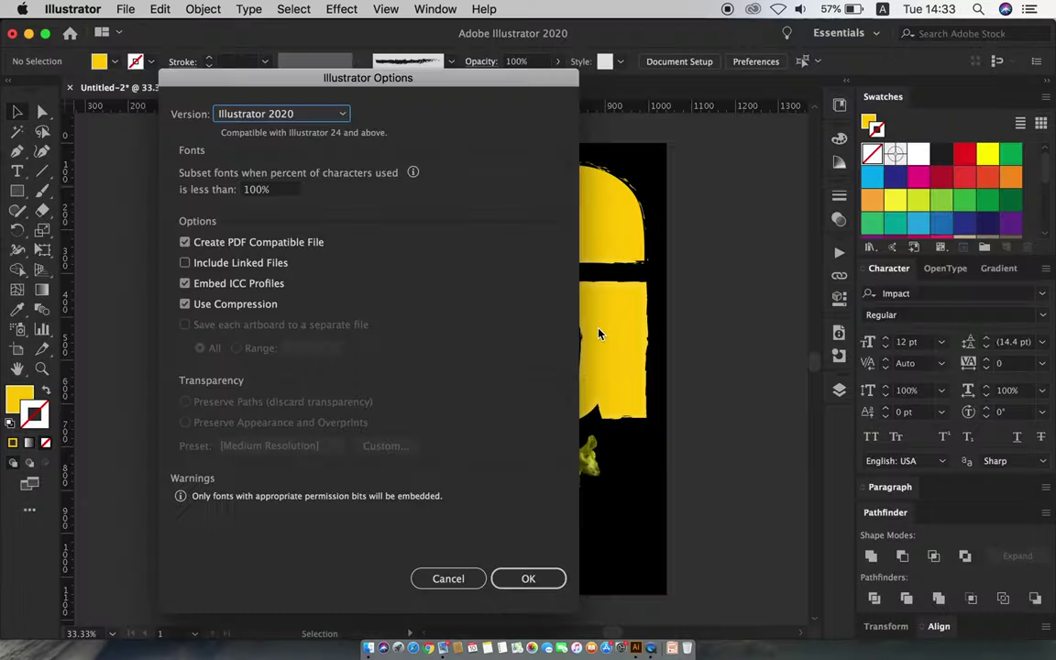
left_click(518, 578)
Step: Export the artboard as a PNG image named Big Banner.png
left_click(124, 9)
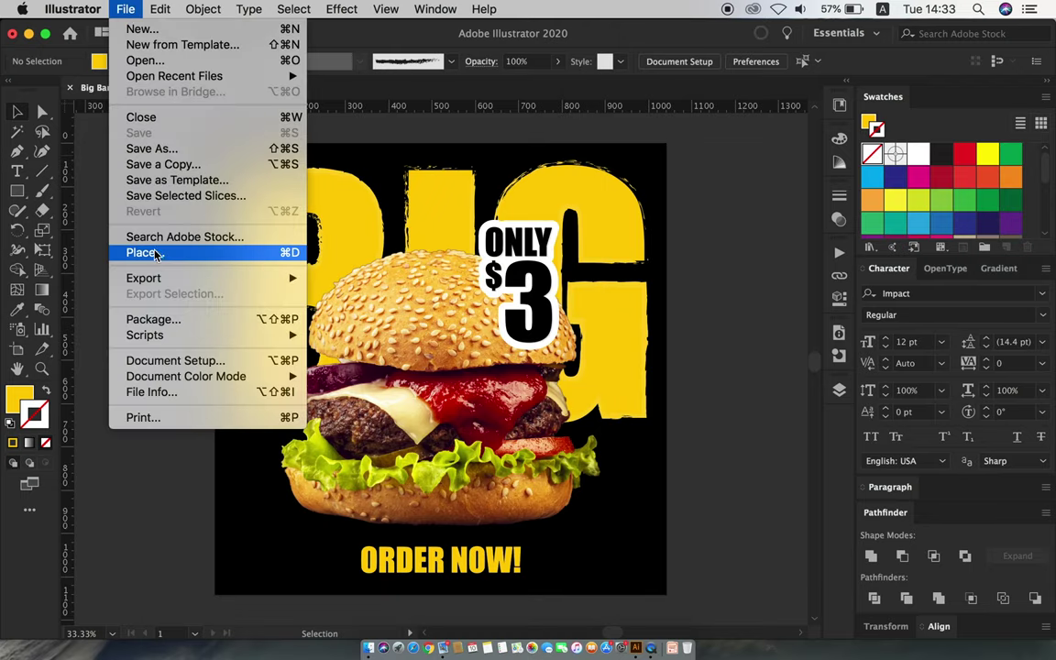
left_click(334, 300)
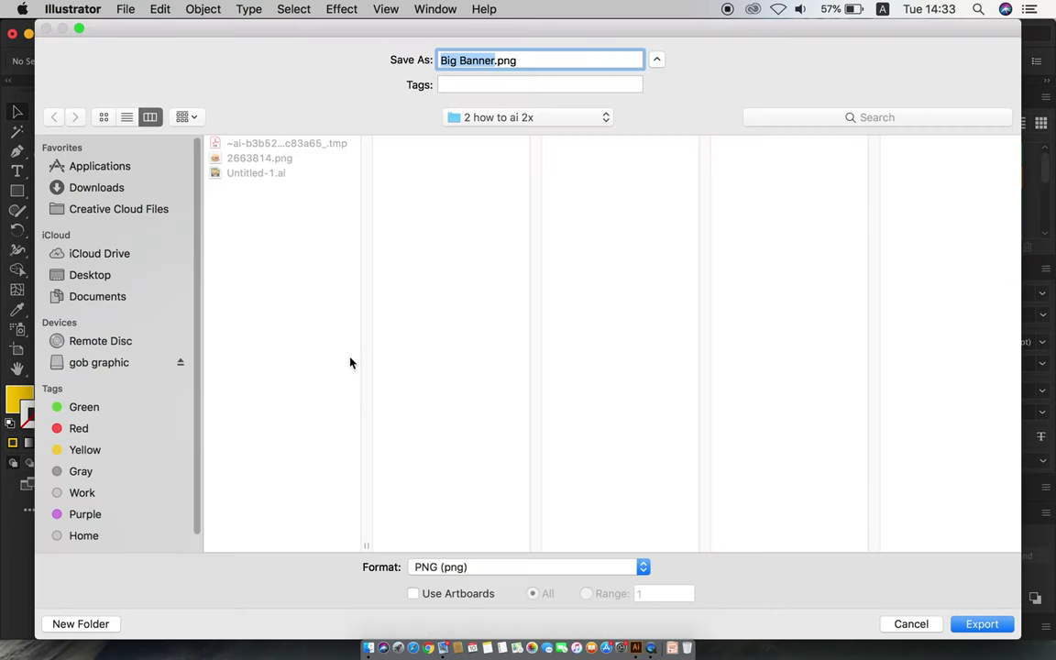
left_click(458, 567)
left_click(459, 569)
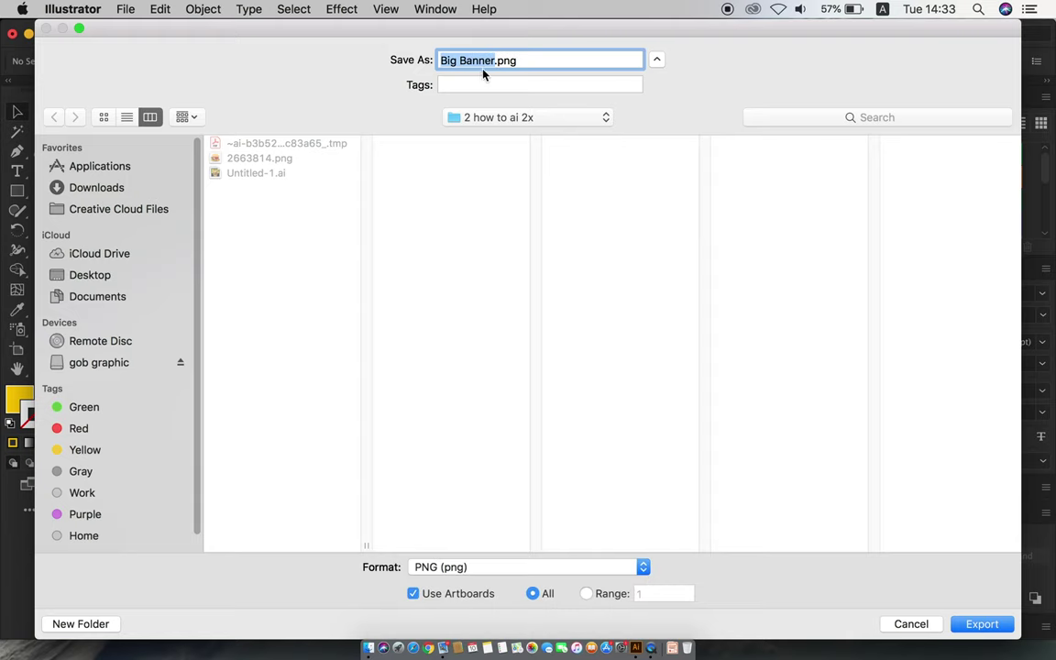
left_click(978, 625)
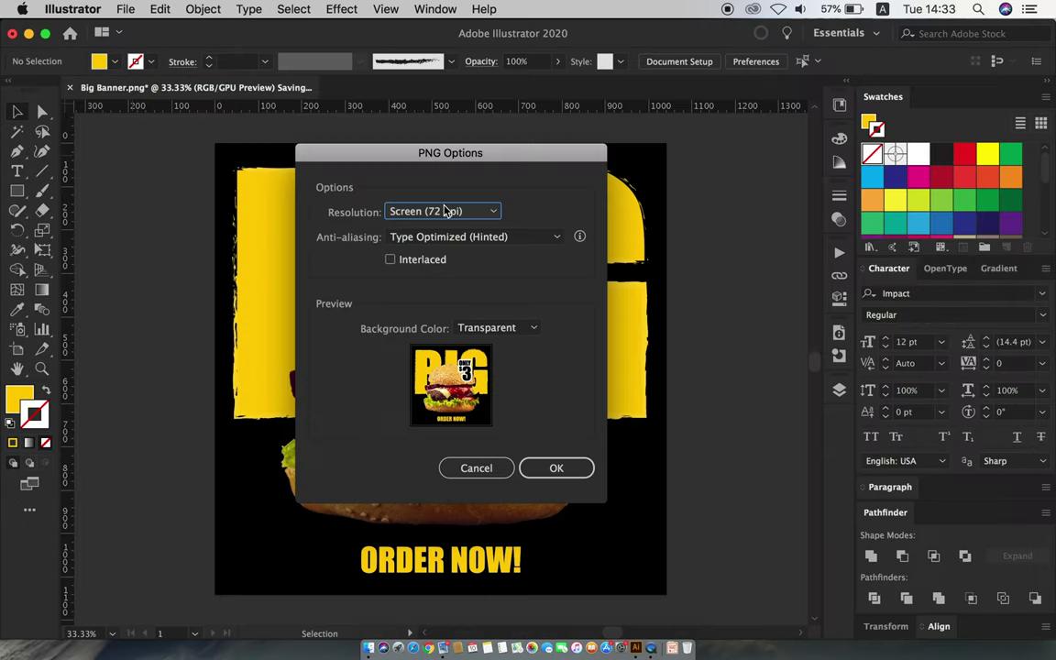
left_click(565, 472)
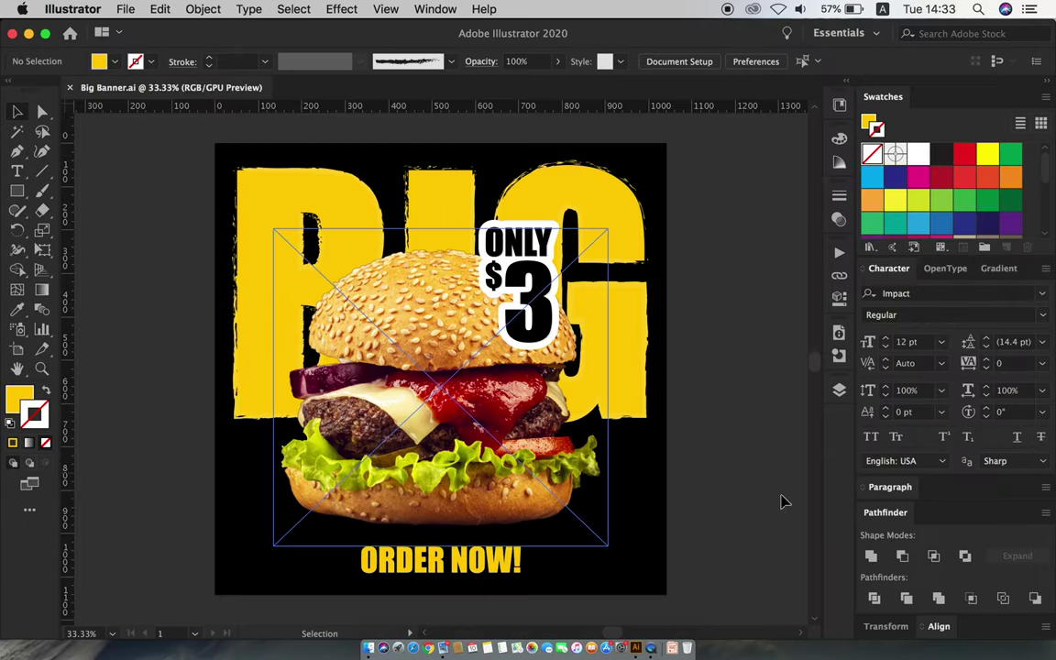